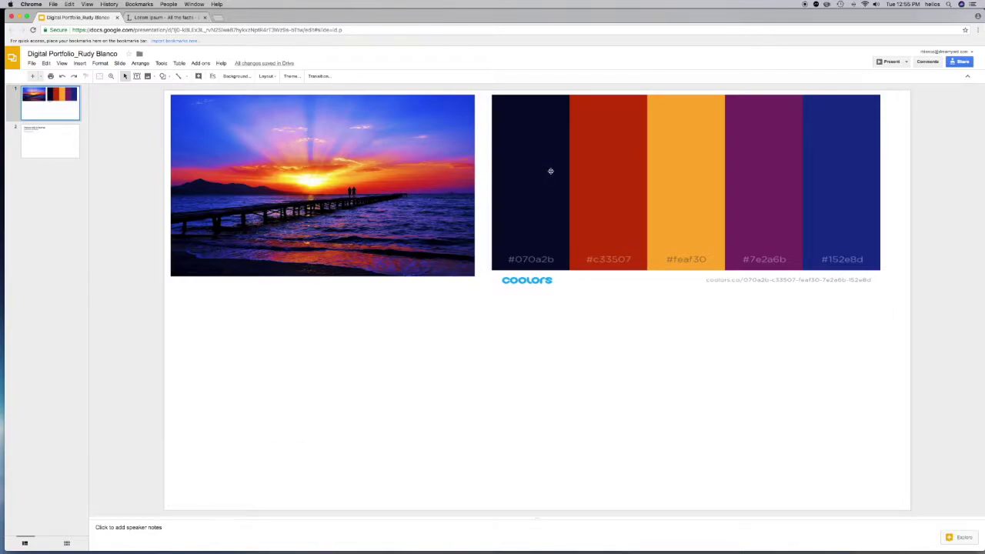
- Open slide 2 and examine the sample lines for the heading, sub-heading and body fonts
click(39, 146)
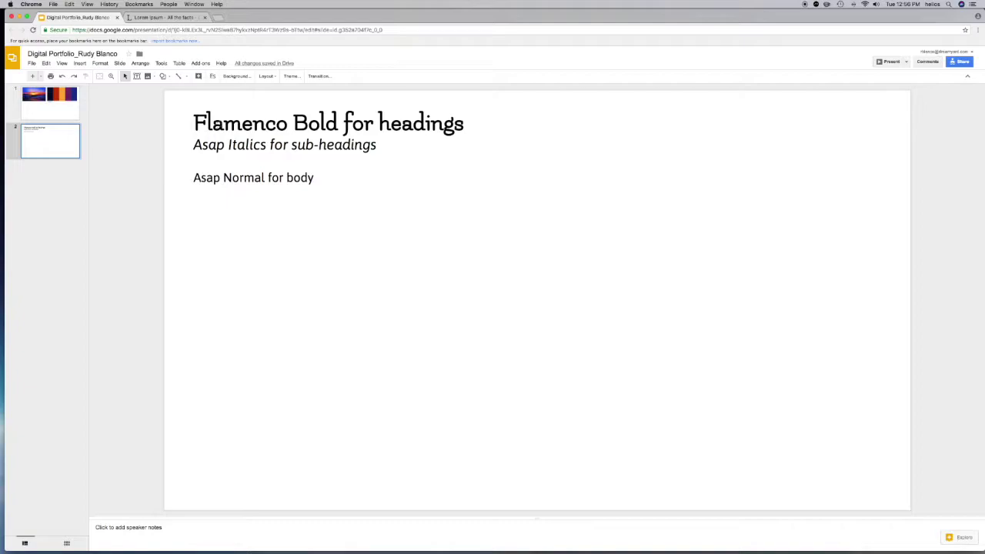
drag(193, 121, 475, 125)
drag(316, 177, 187, 178)
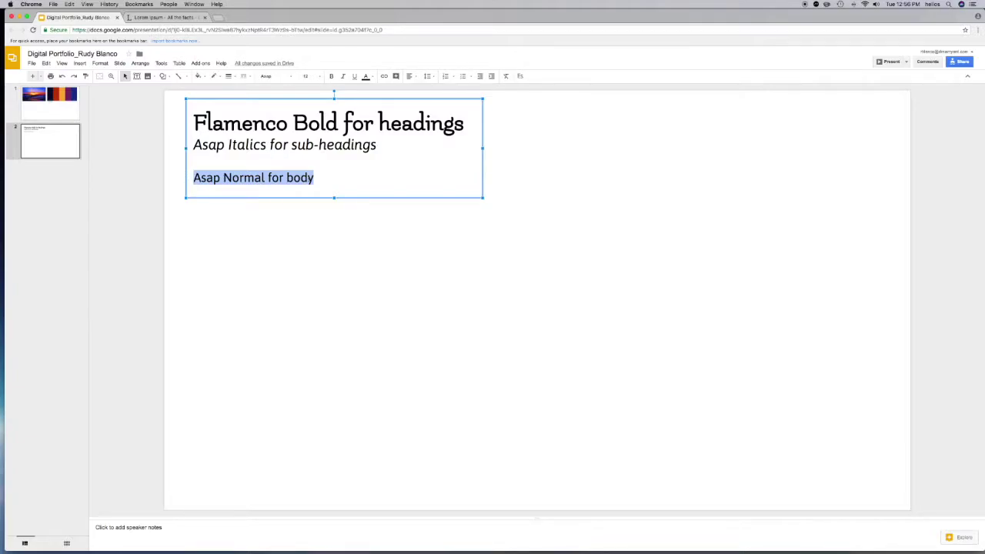
click(313, 145)
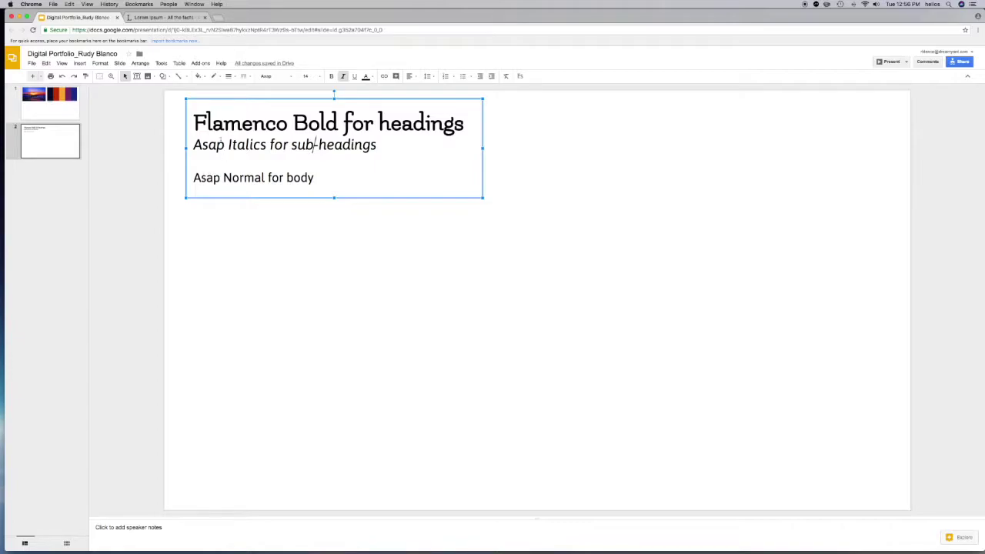
drag(192, 144, 398, 143)
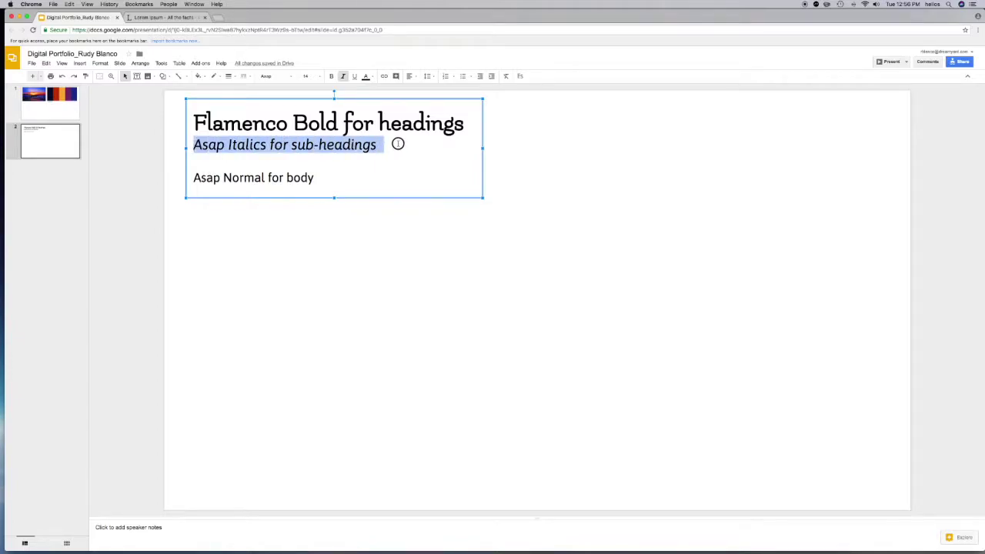
click(244, 146)
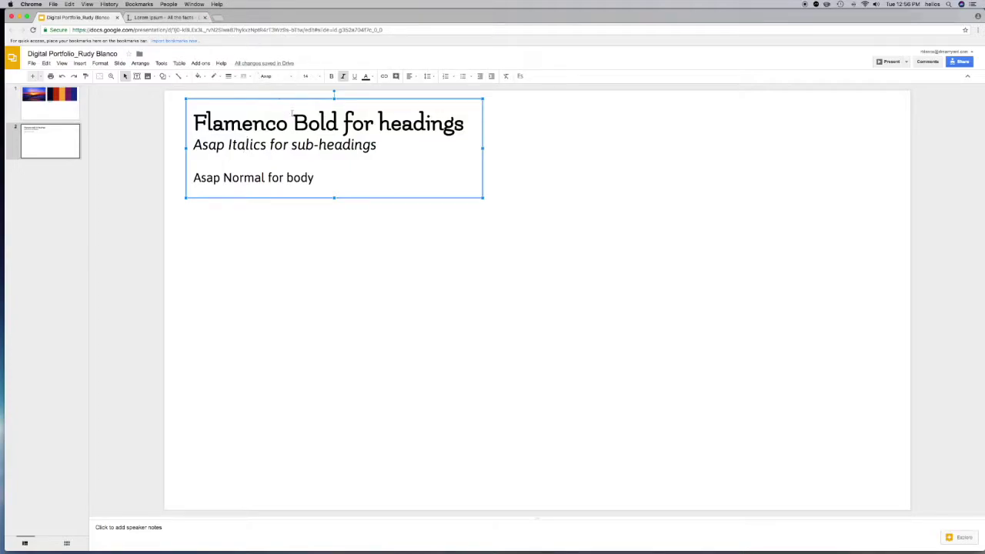
- Replace the old Lorem Ipsum tab with a new one, load lipsum.com and generate 5 paragraphs of placeholder text
click(205, 17)
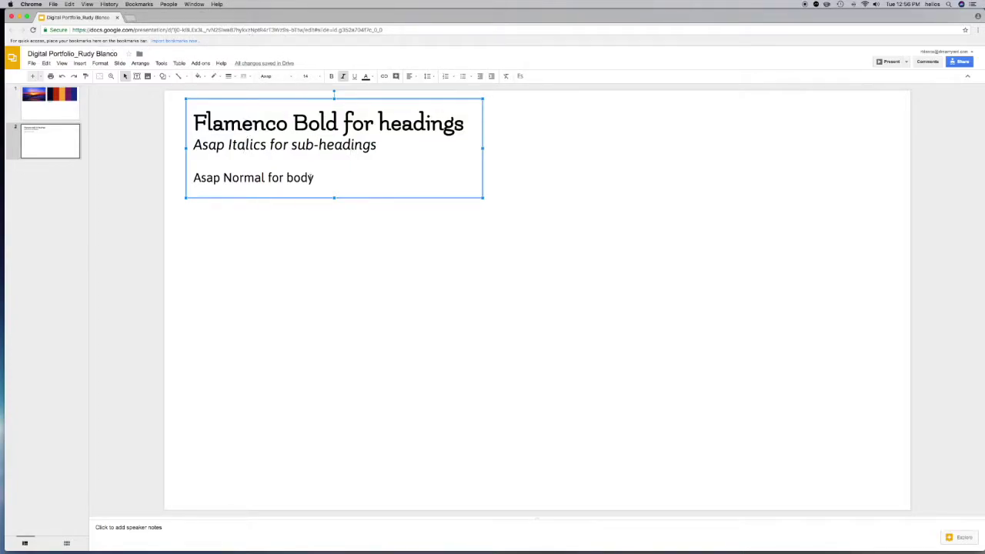
click(131, 18)
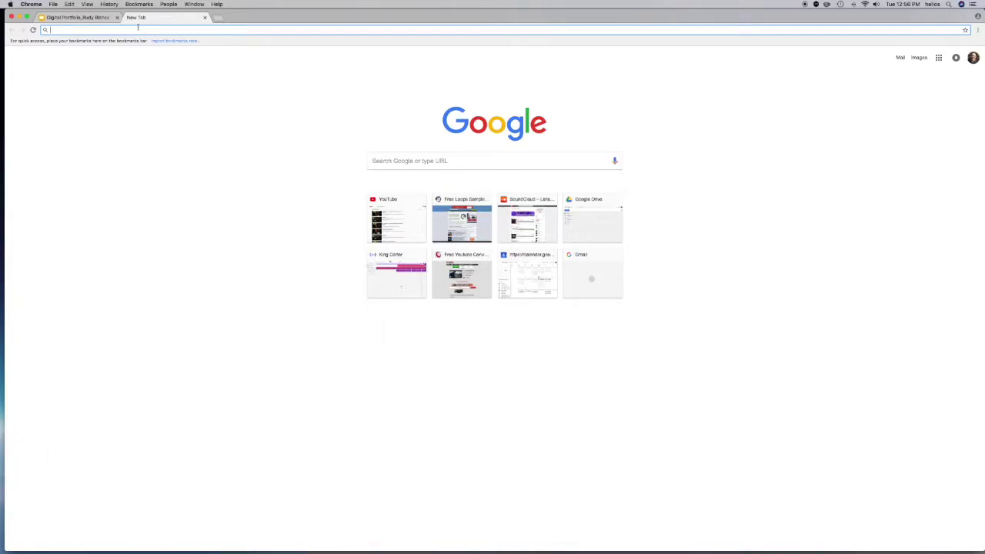
text(lipsum.com)
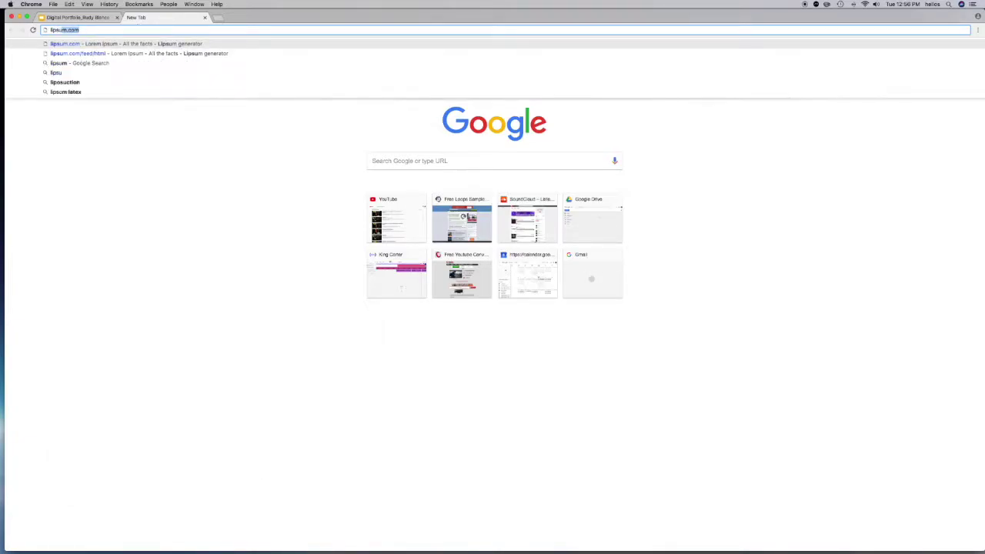
key(Return)
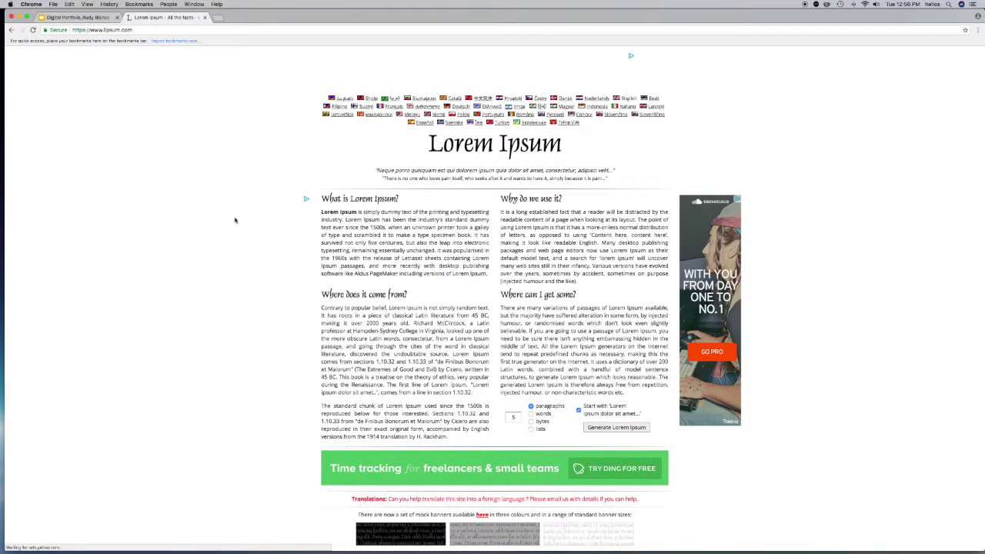
scroll(236, 220, down, 2)
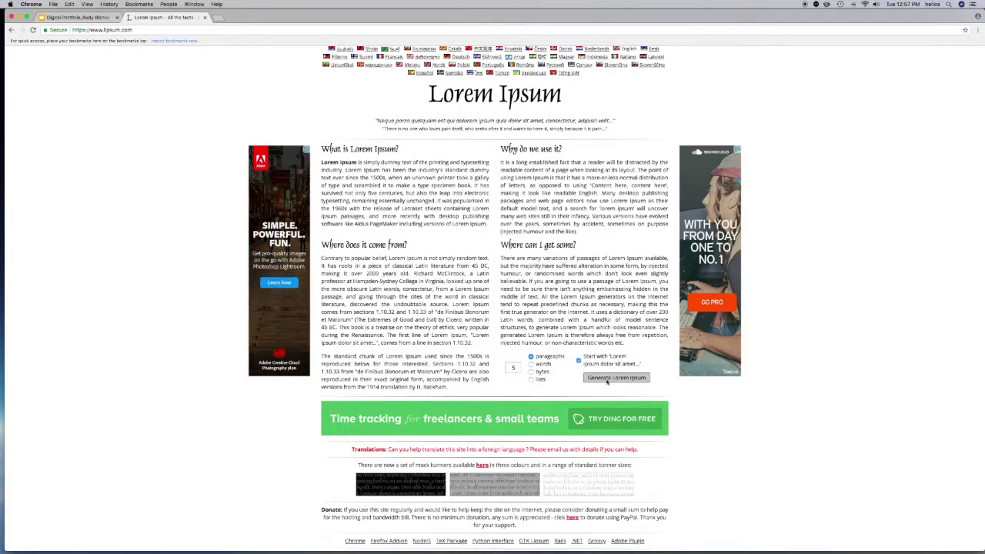
click(607, 378)
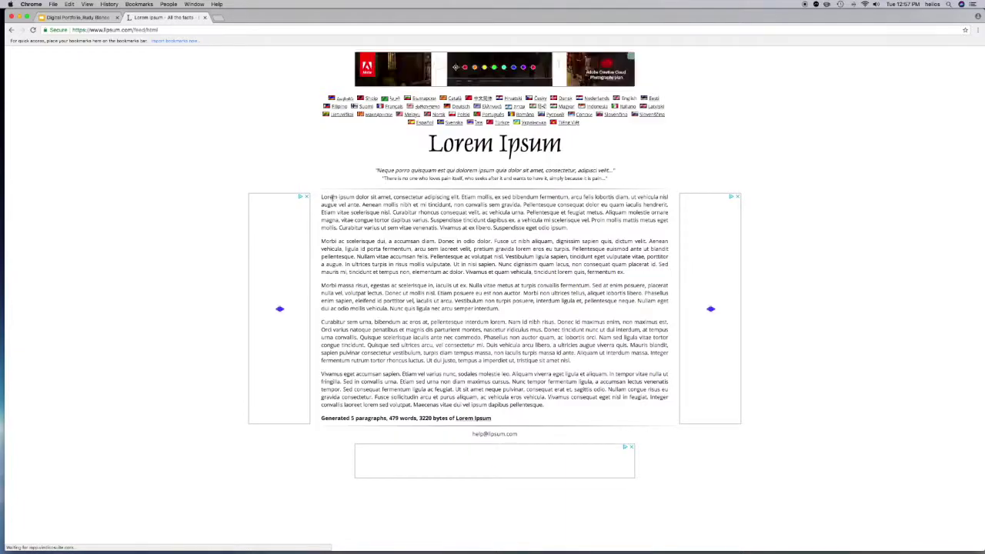
- Copy the first two sentences of the generated text, from "Lorem ipsum" through "vel ante."
drag(322, 197, 360, 202)
key(super+c)
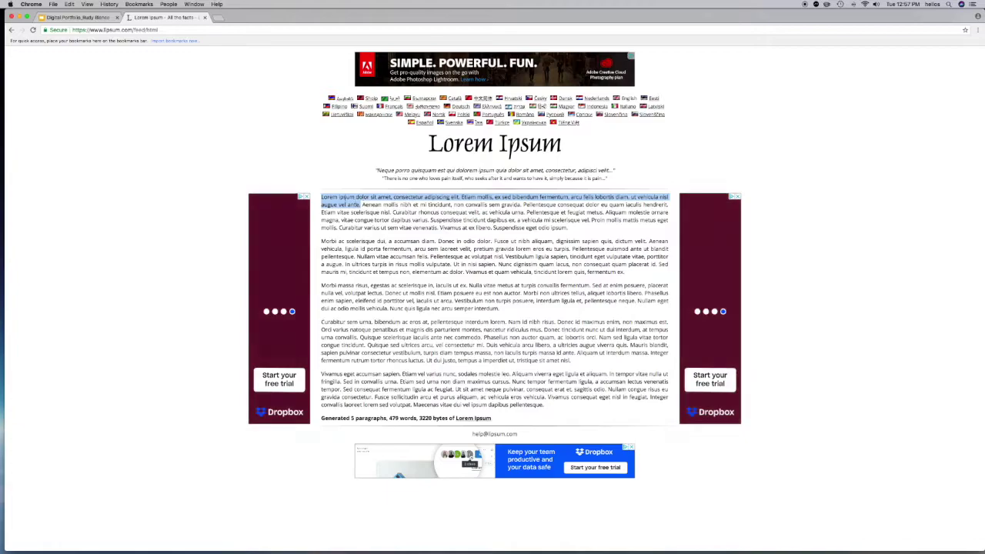
right_click(343, 200)
click(358, 213)
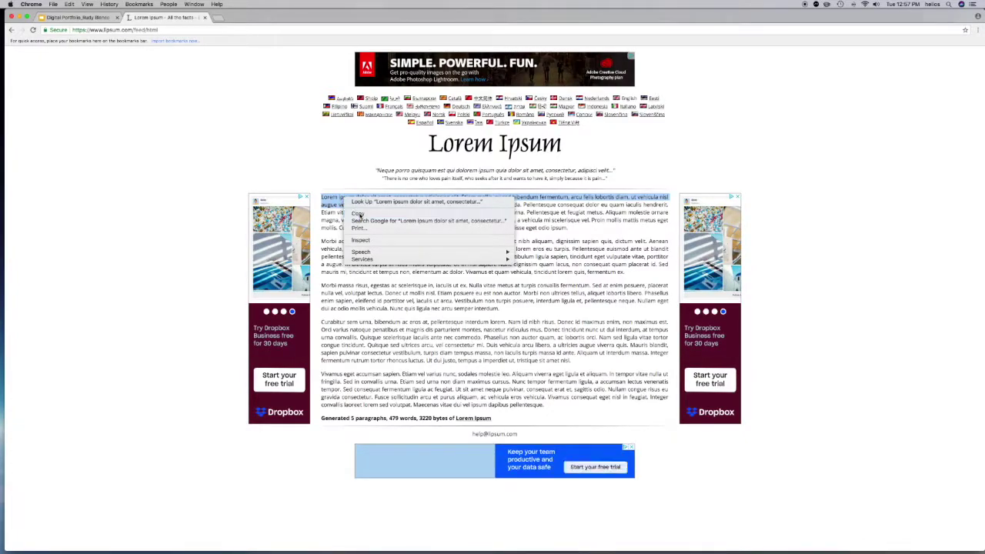
- Switch back to the Google Slides presentation and add a new line below "Asap Normal for body"
click(85, 17)
click(326, 178)
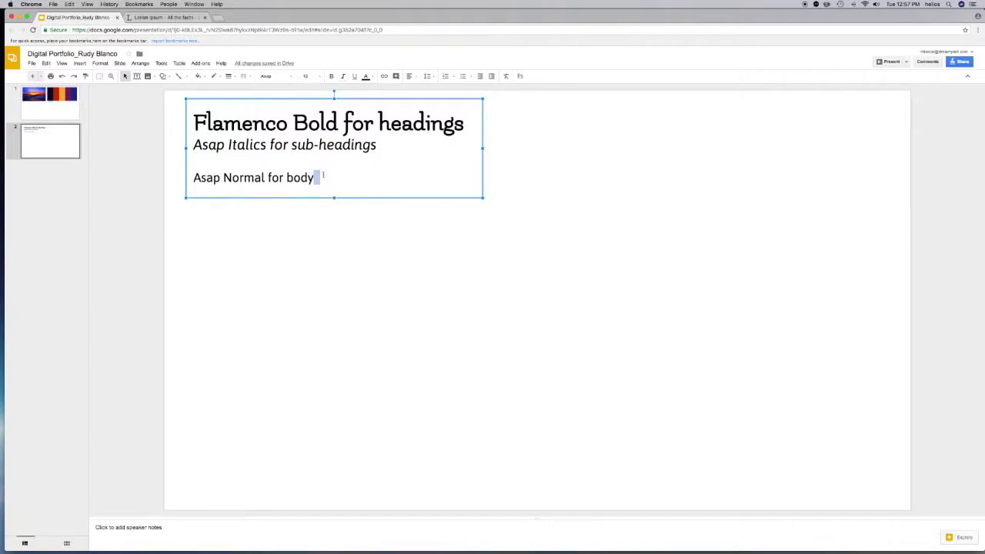
key(Return)
- Try pasting the copied placeholder text without formatting on the new line, and undo the paste
right_click(197, 192)
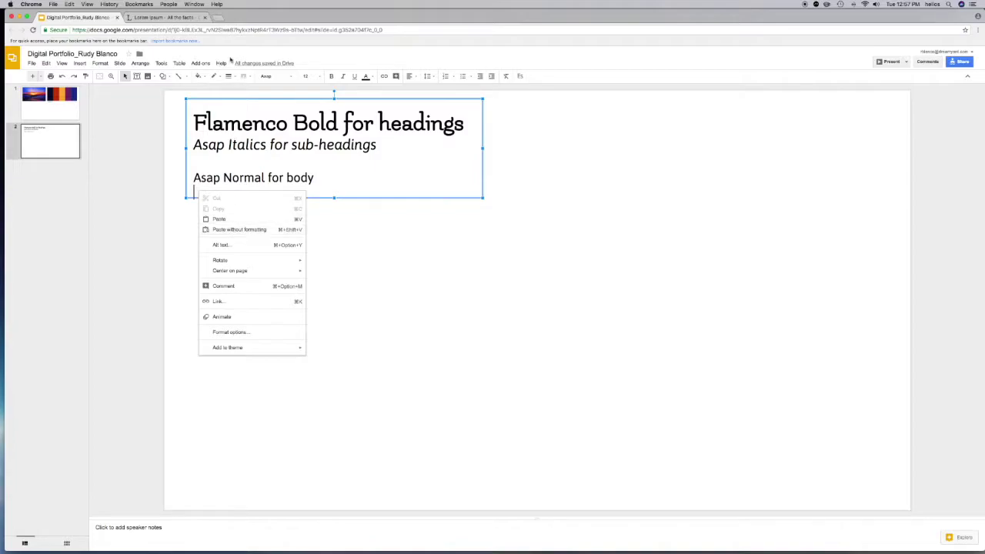
click(166, 16)
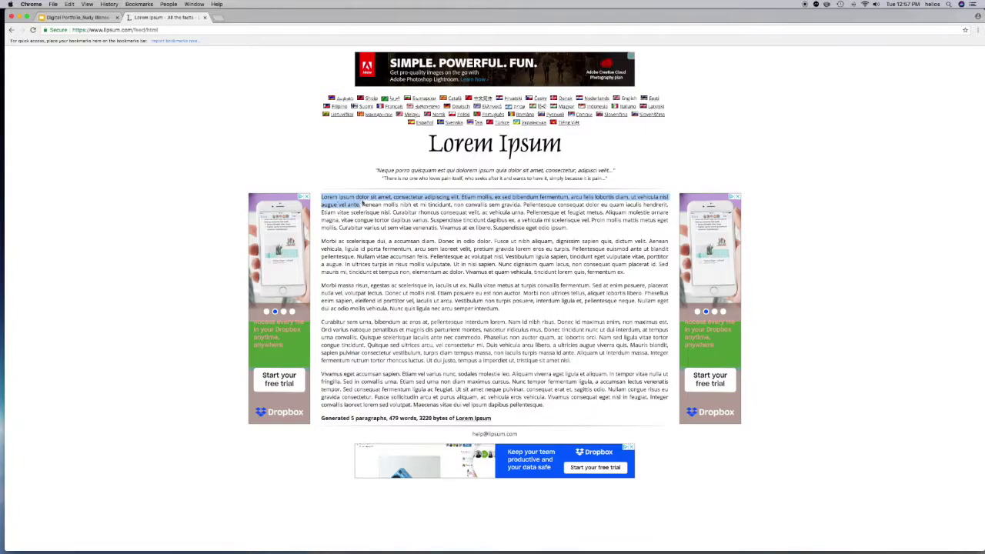
click(97, 18)
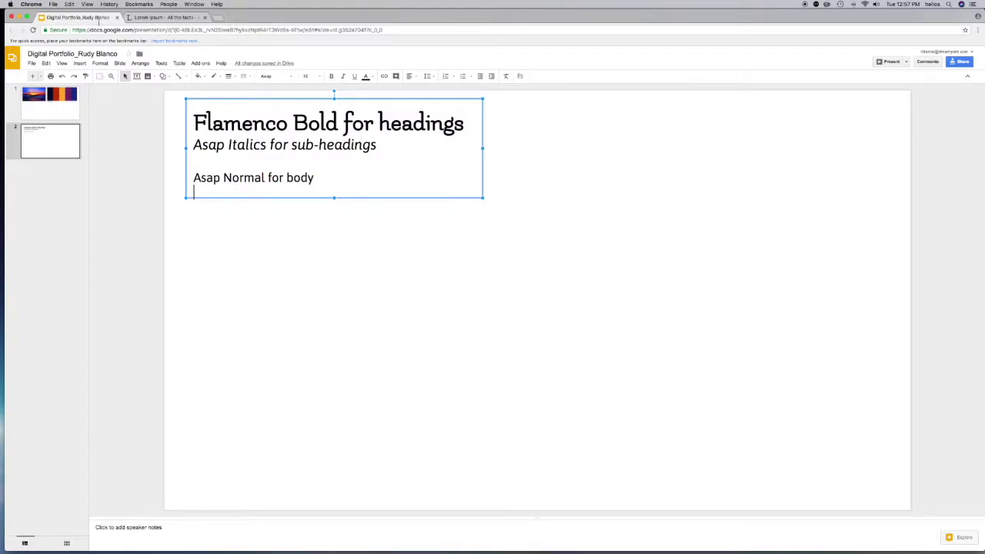
right_click(197, 193)
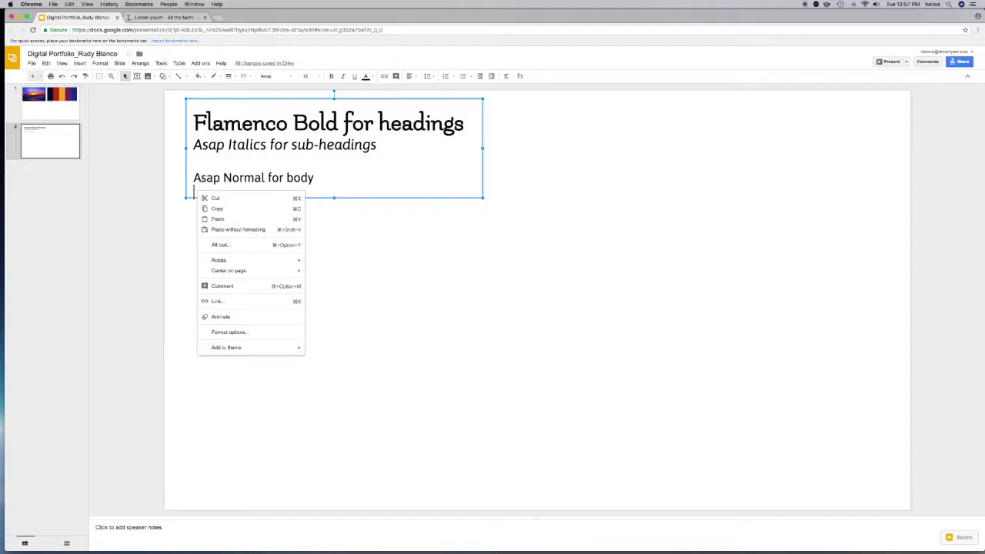
click(227, 231)
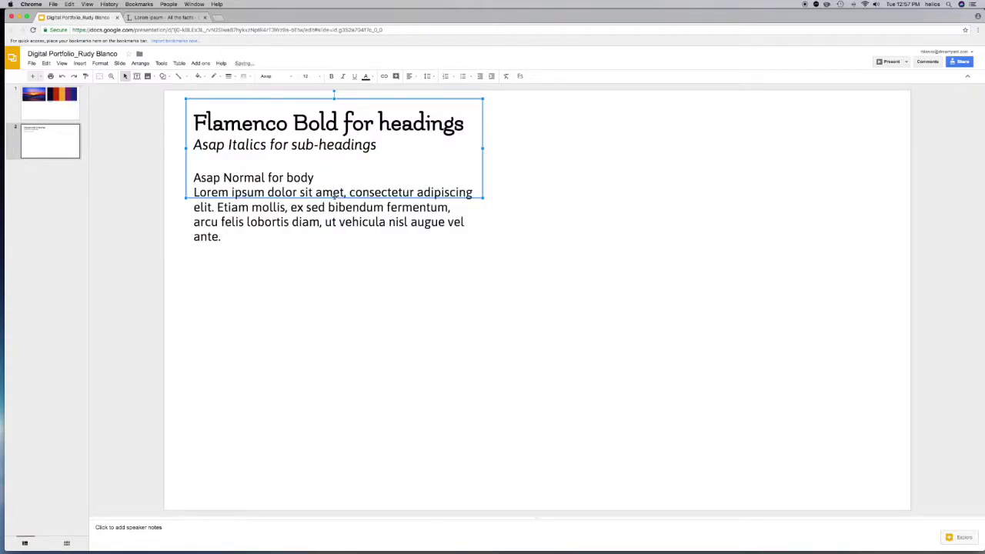
click(237, 207)
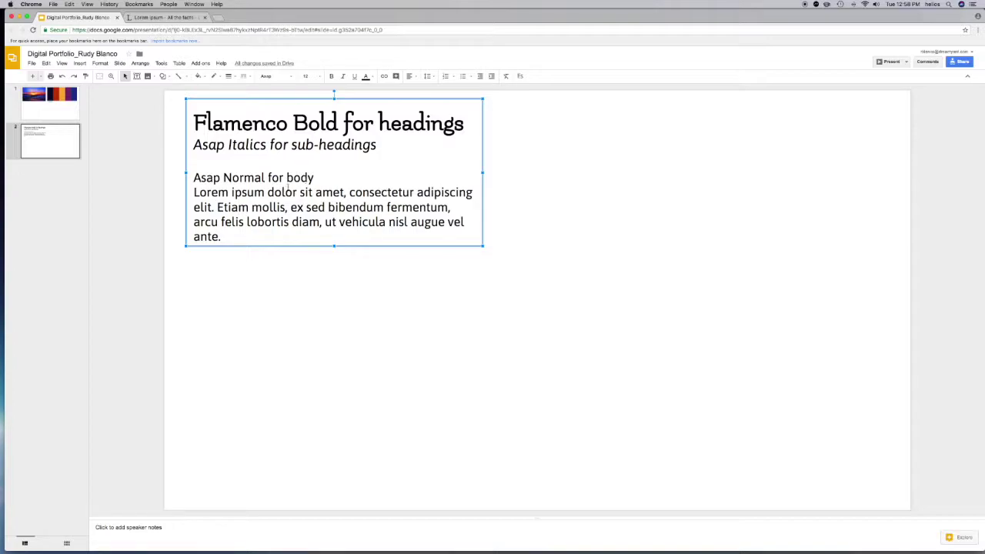
click(227, 238)
key(super+z)
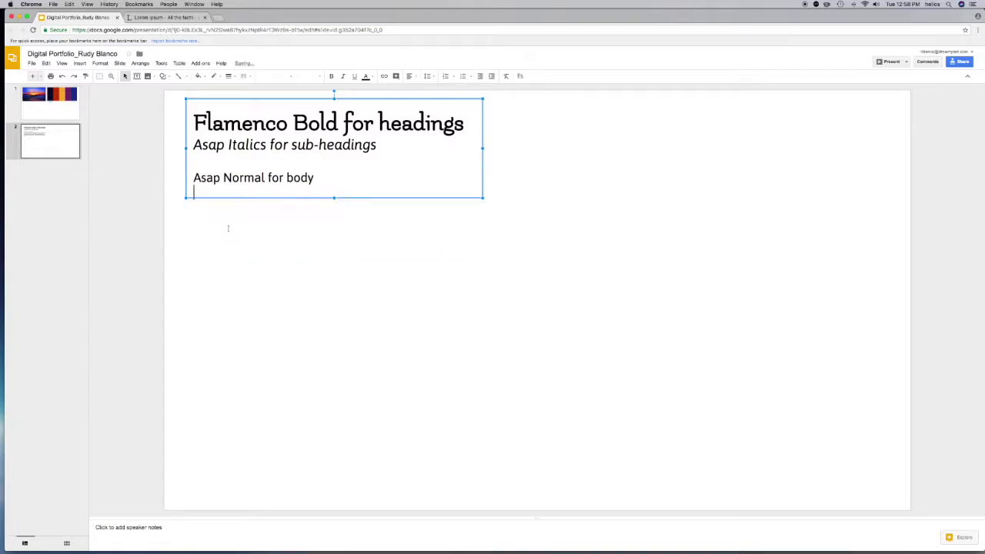
- Paste the copied placeholder text with its source formatting below "Asap Normal for body" and lengthen the text box
right_click(204, 191)
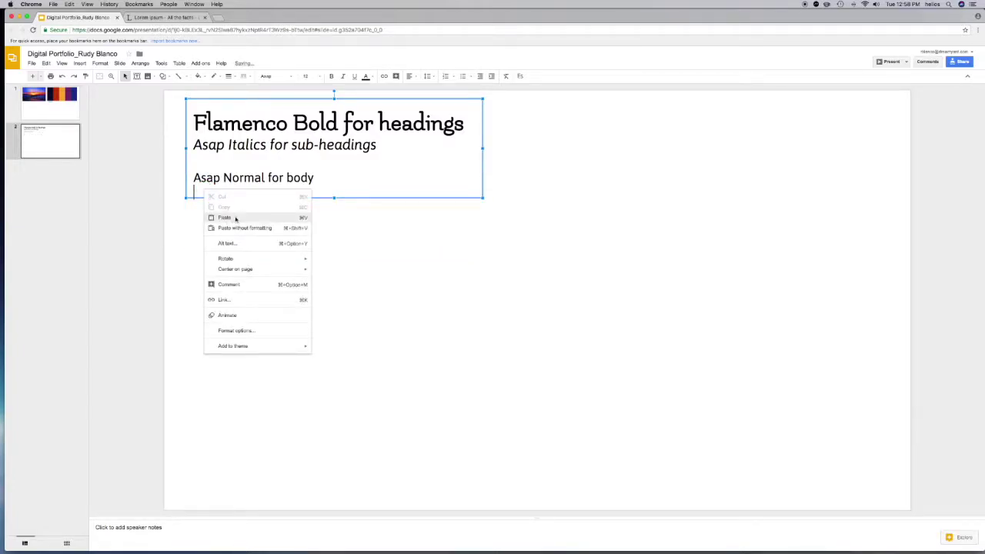
click(233, 217)
drag(334, 199, 335, 232)
- Set the pasted placeholder paragraph to the Asap font at size 12
drag(418, 218, 172, 192)
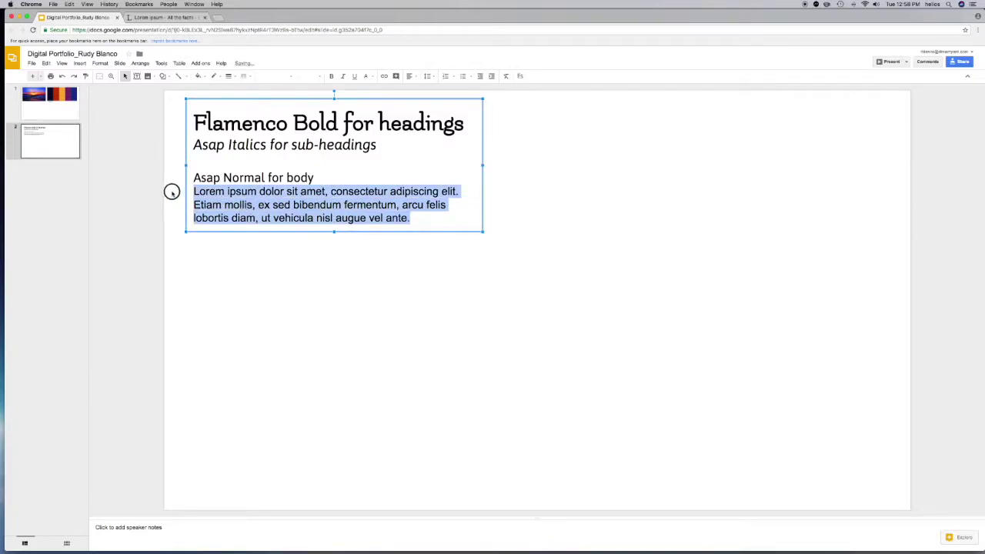
click(277, 76)
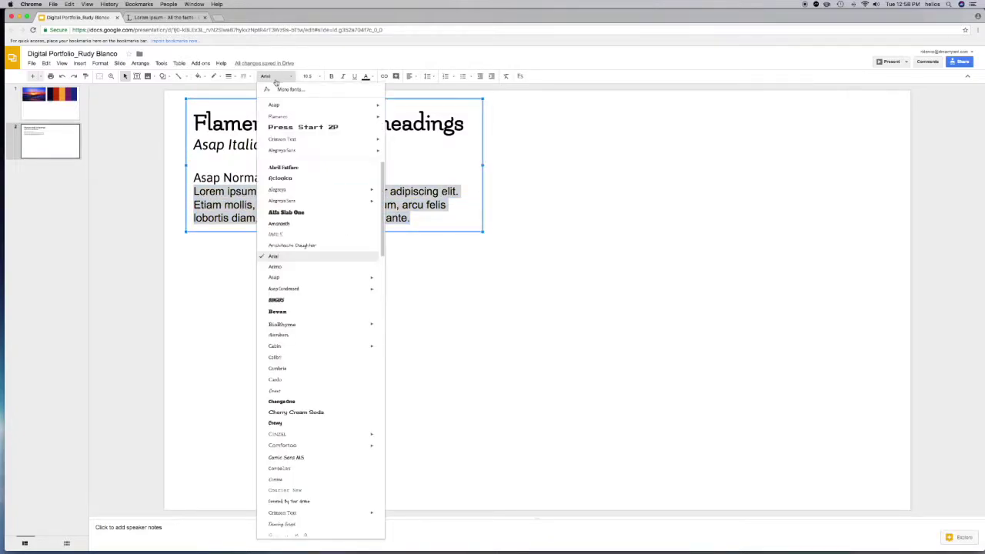
click(284, 108)
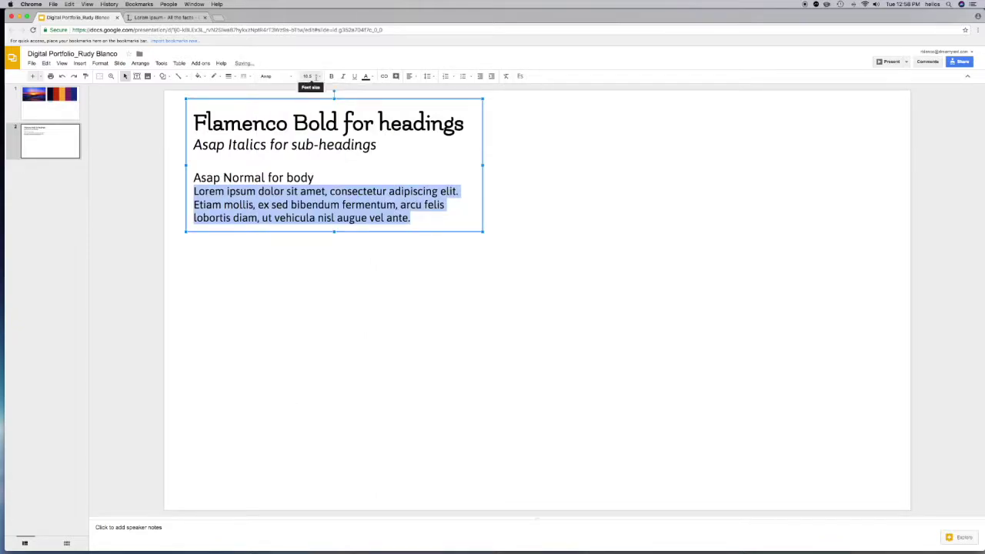
click(309, 76)
click(306, 162)
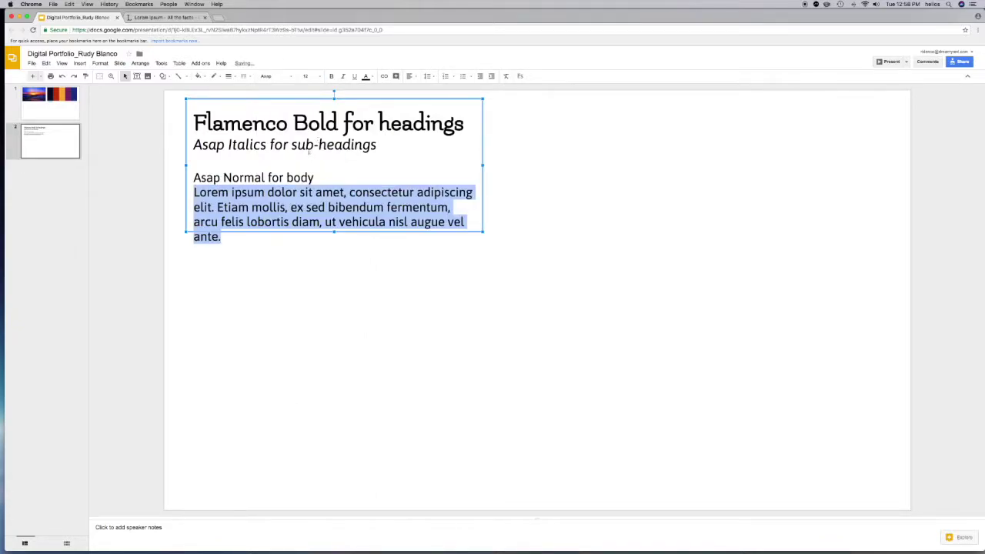
- Set the highlight color of the placeholder paragraph to Transparent
click(366, 77)
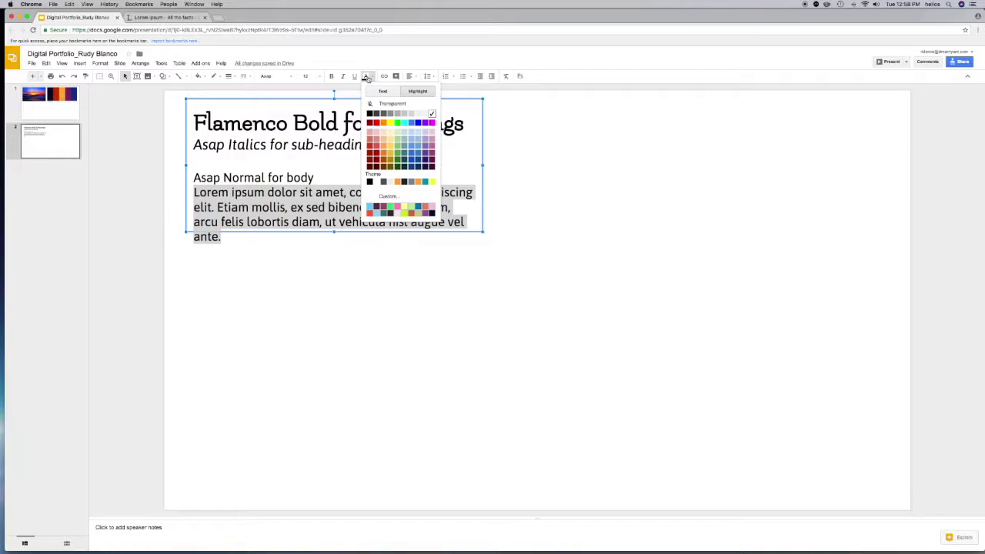
click(418, 92)
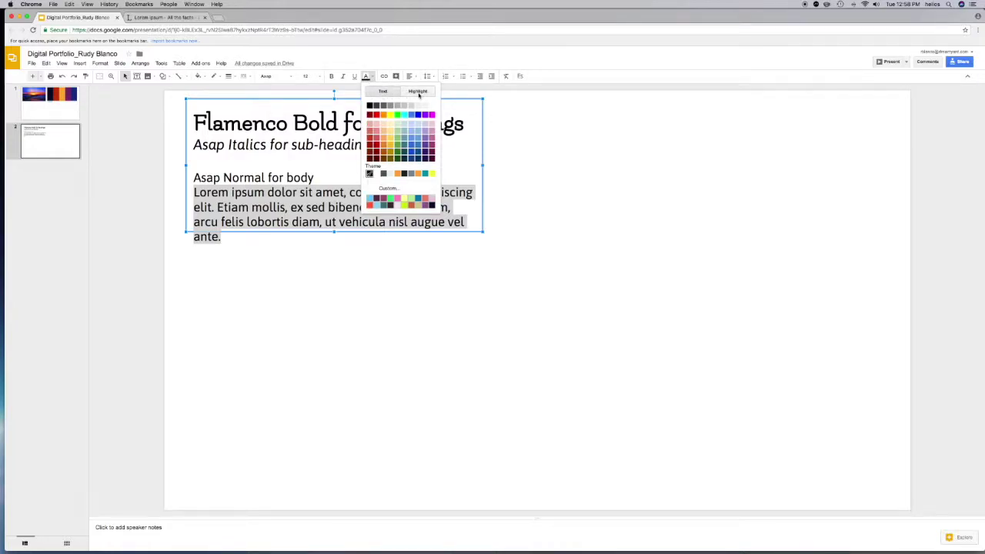
click(165, 17)
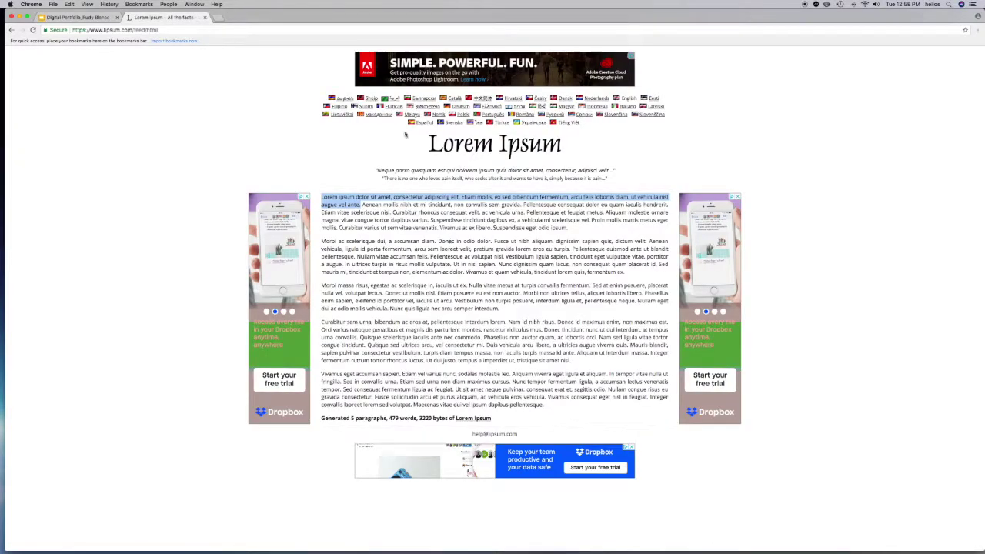
click(77, 16)
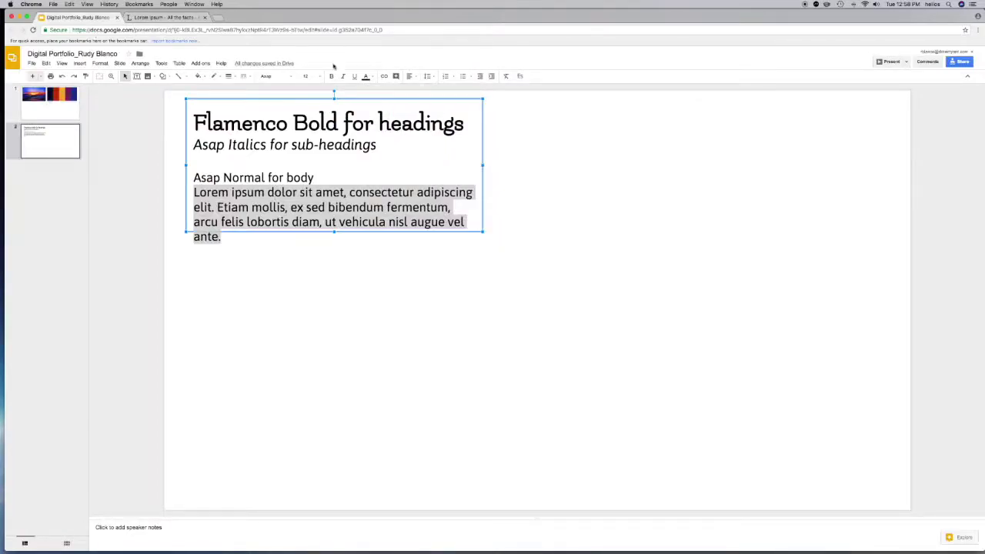
click(366, 77)
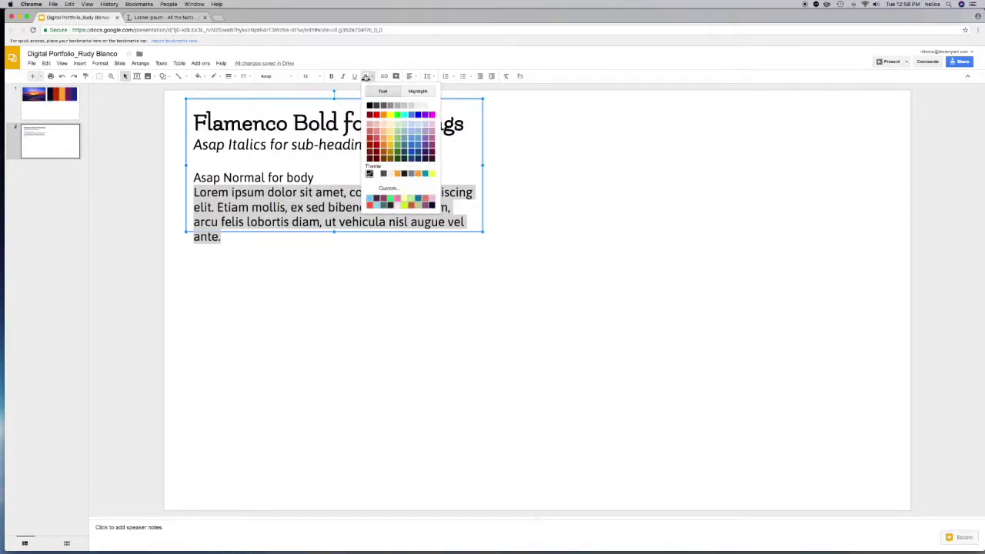
click(418, 92)
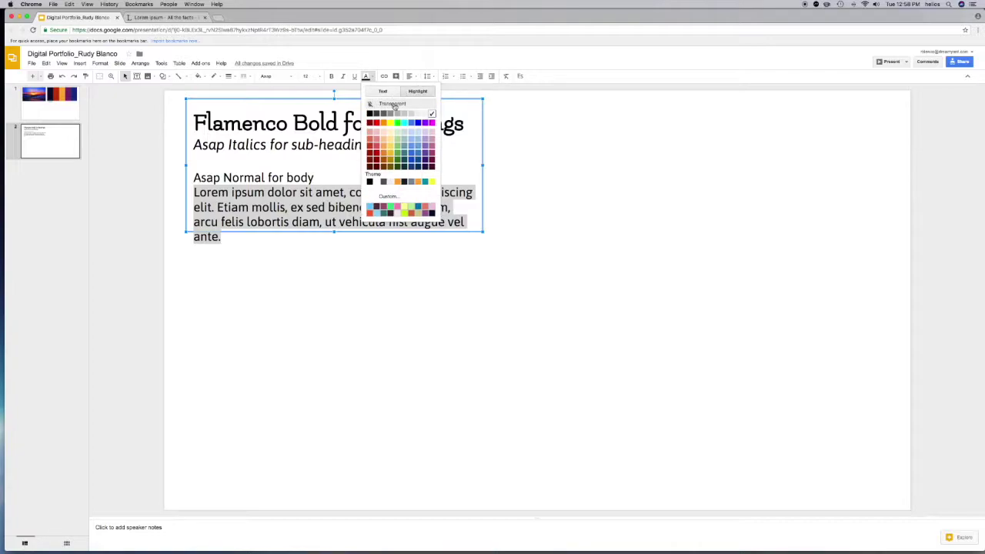
click(394, 104)
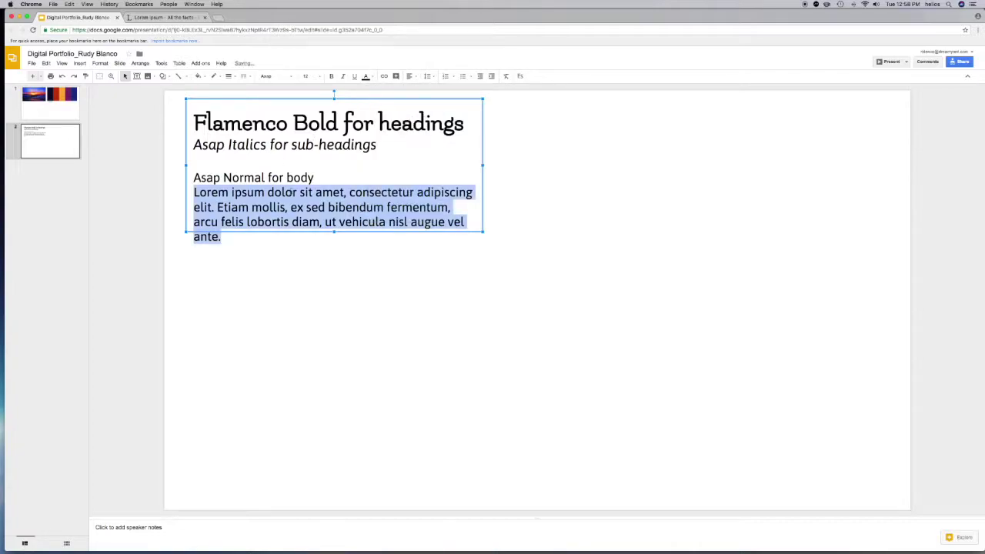
- Lengthen the text box to enclose the whole placeholder paragraph, and copy that paragraph
click(295, 193)
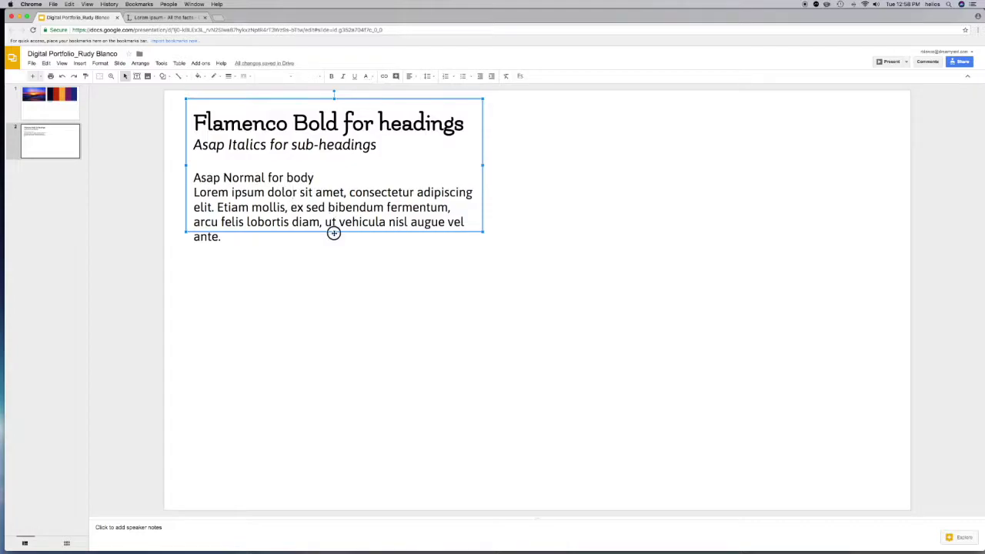
drag(230, 237, 183, 189)
key(super+c)
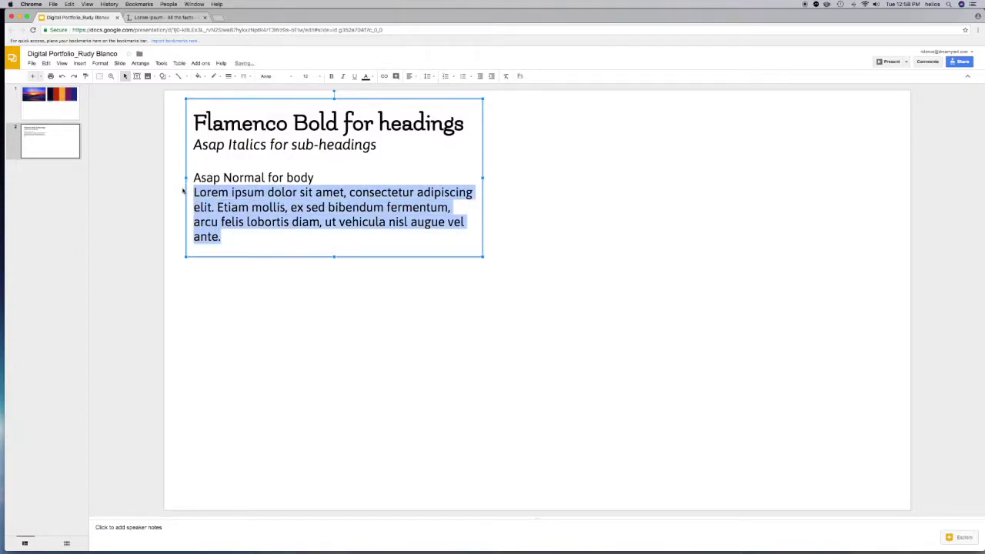
- Delete the placeholder paragraph and paste it back without formatting below "Asap Normal for body"
key(BackSpace)
right_click(201, 191)
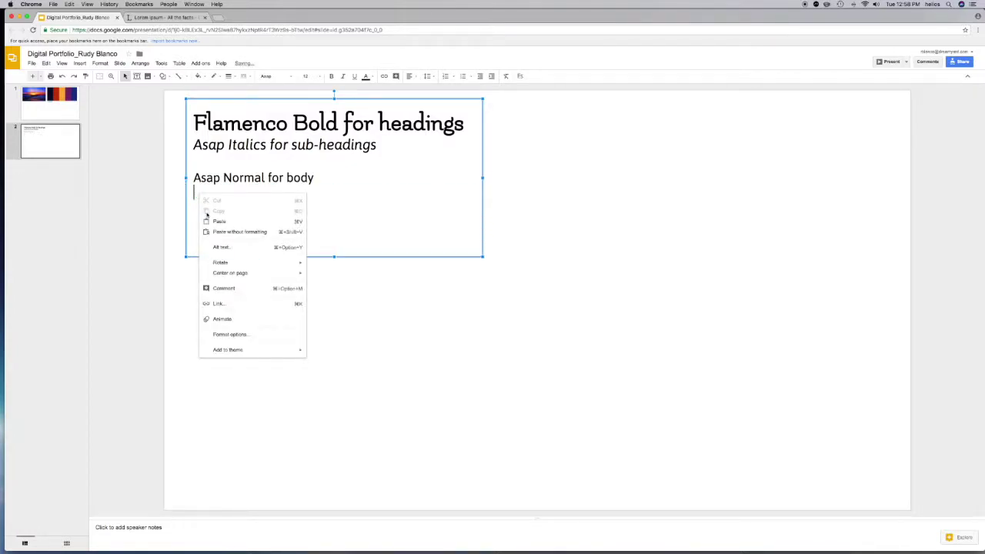
click(228, 233)
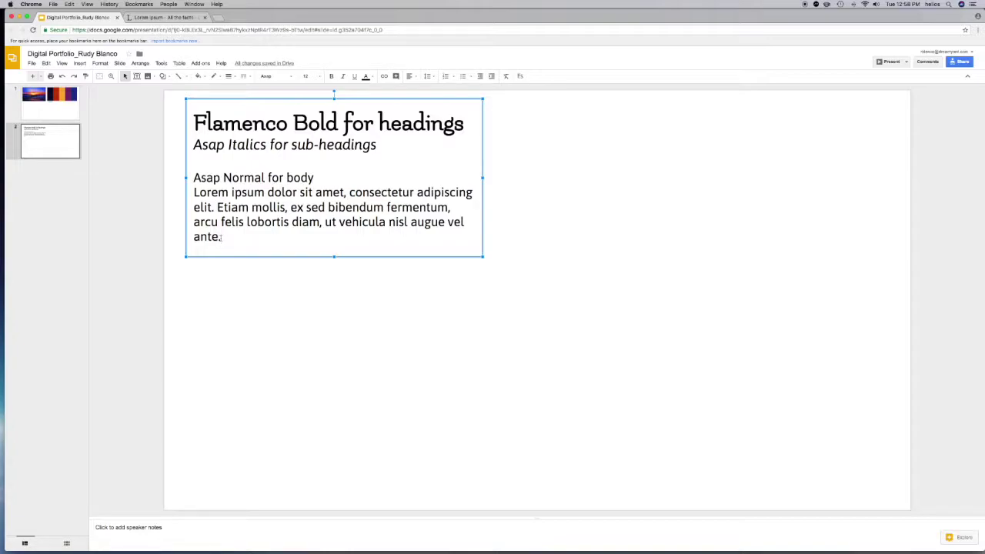
drag(230, 177, 193, 178)
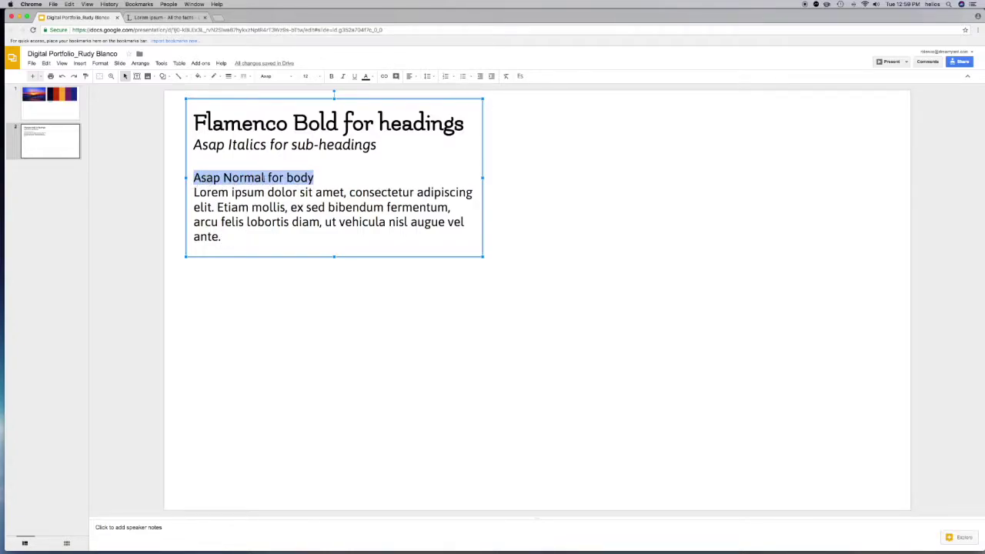
click(229, 240)
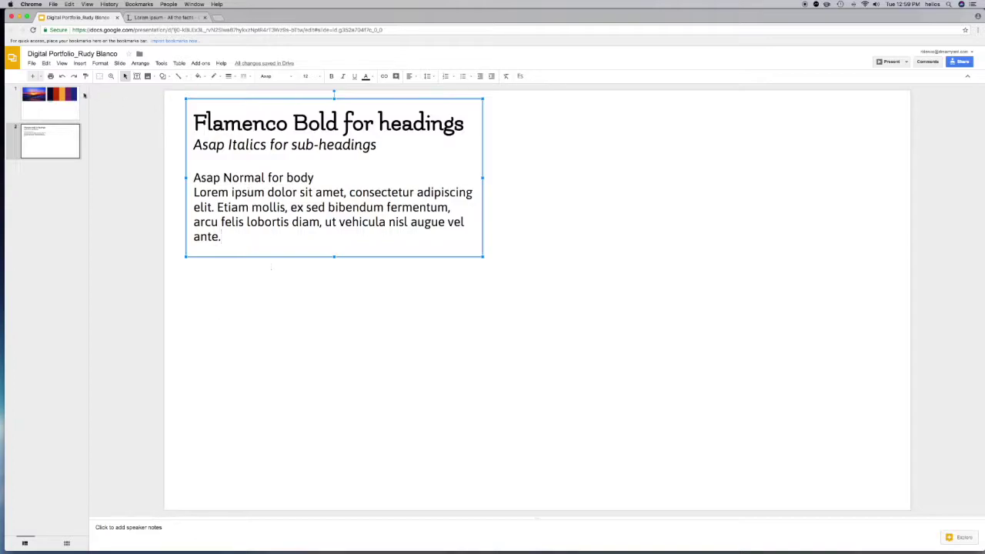
- Open the Coolors link attached to the color palette image on the first slide
click(51, 104)
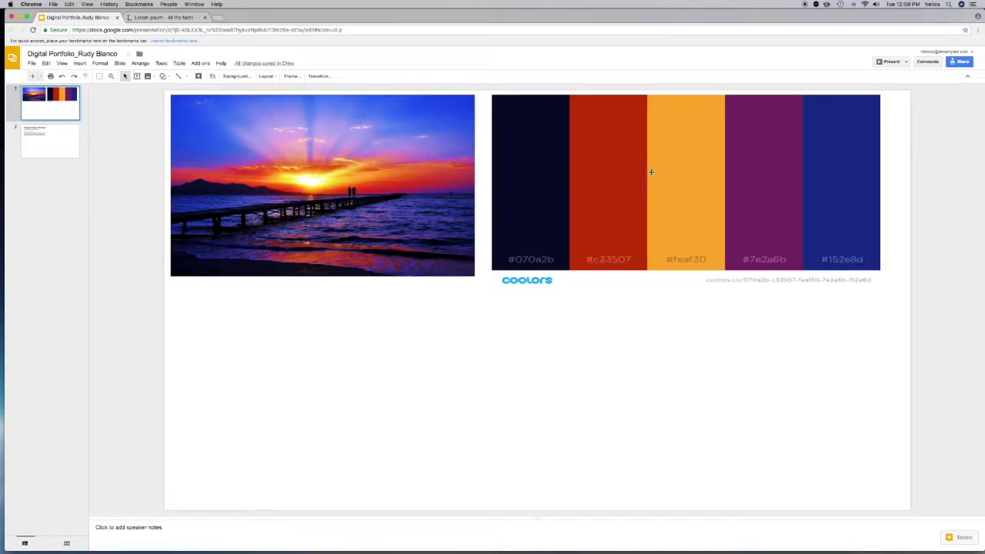
click(620, 178)
click(454, 371)
click(560, 190)
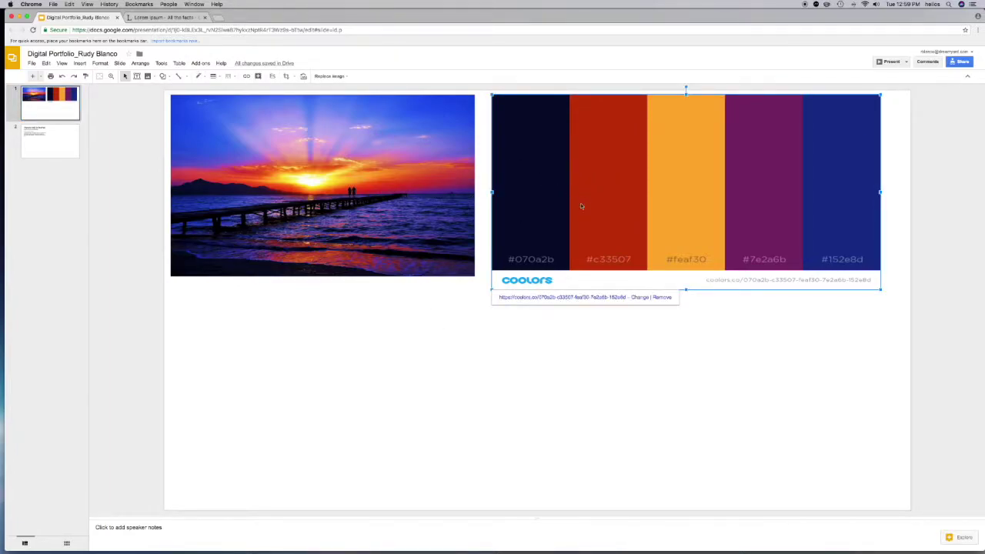
click(414, 342)
click(649, 183)
click(559, 298)
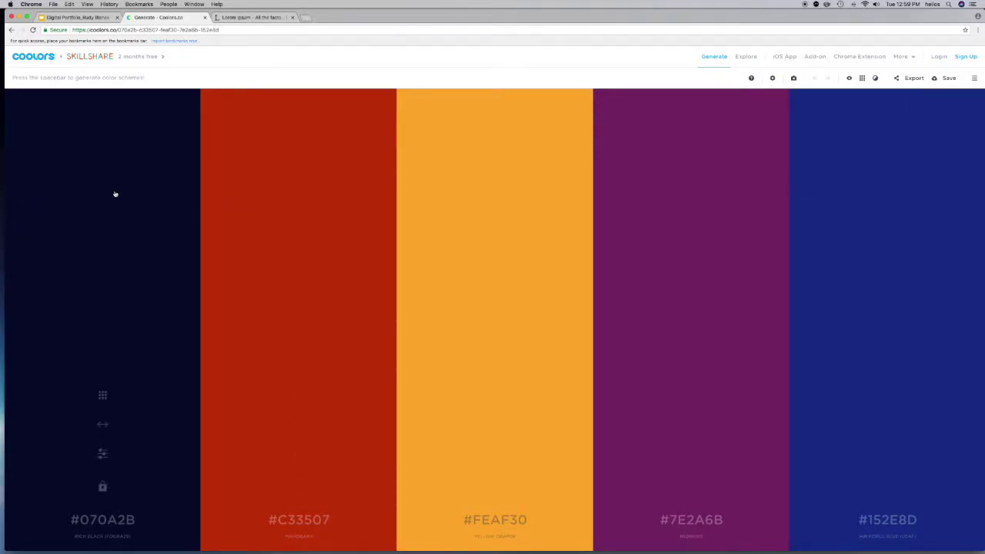
- Copy the hex code 070A2B of the darkest color in the Coolors palette
click(102, 524)
key(super+c)
right_click(104, 524)
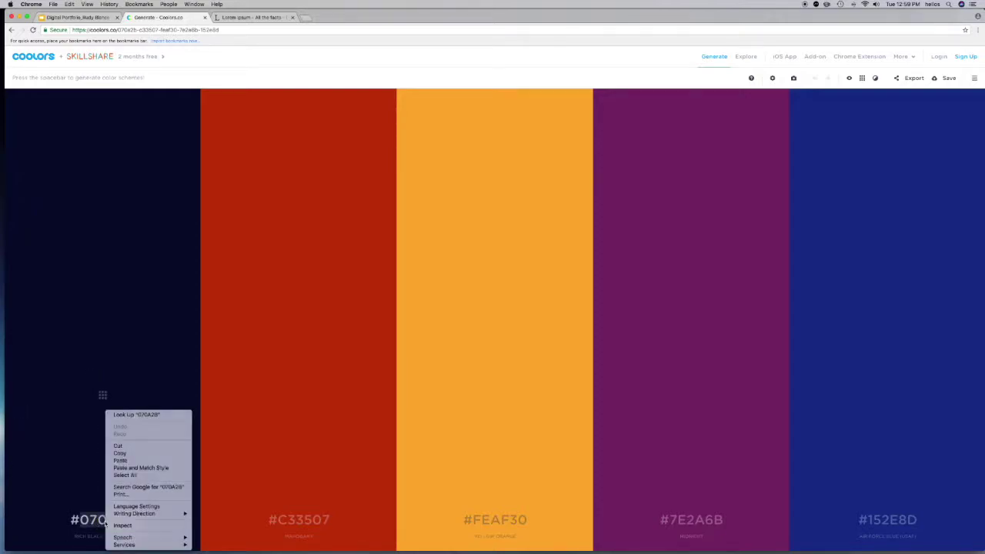
click(139, 460)
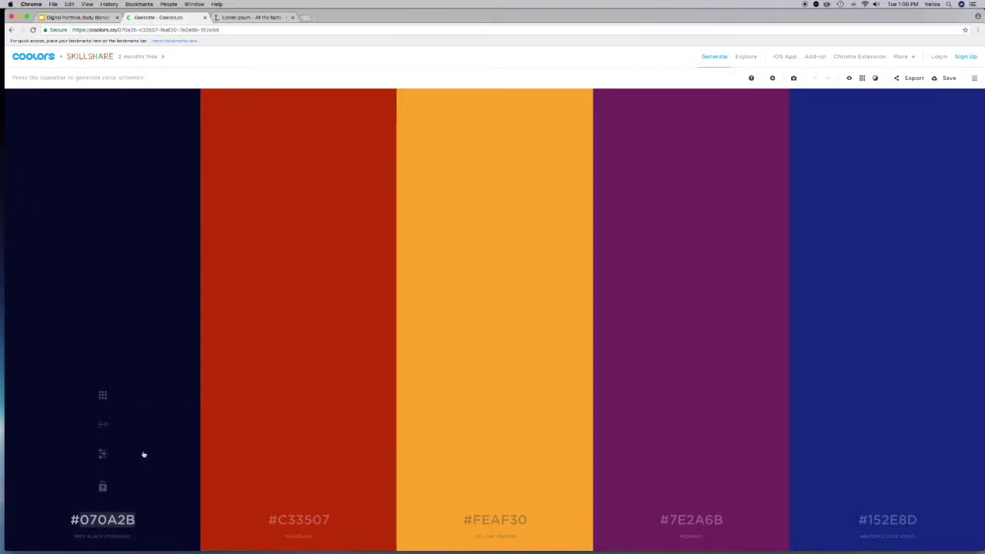
- Return to the presentation's second slide and fill the text box with the custom color #070A2B
click(71, 17)
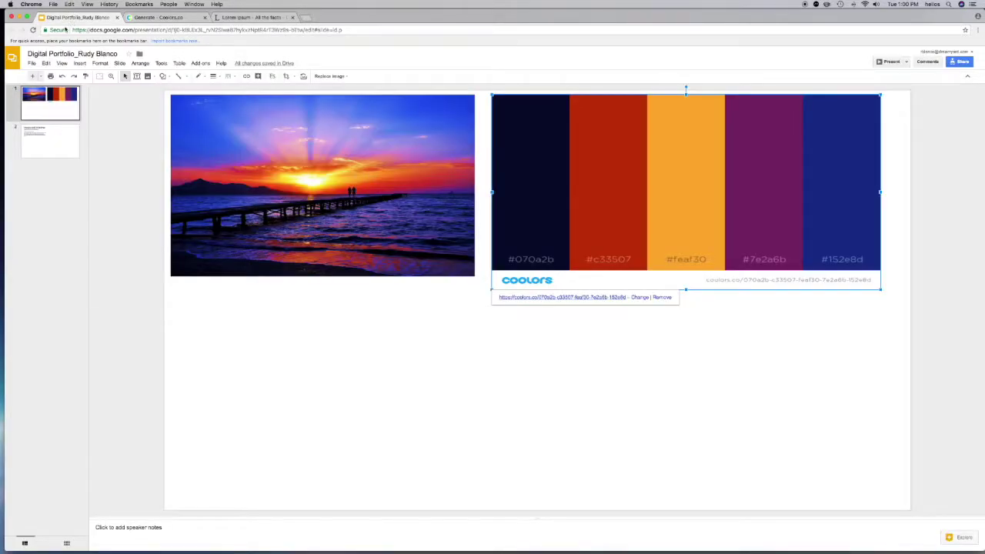
click(48, 145)
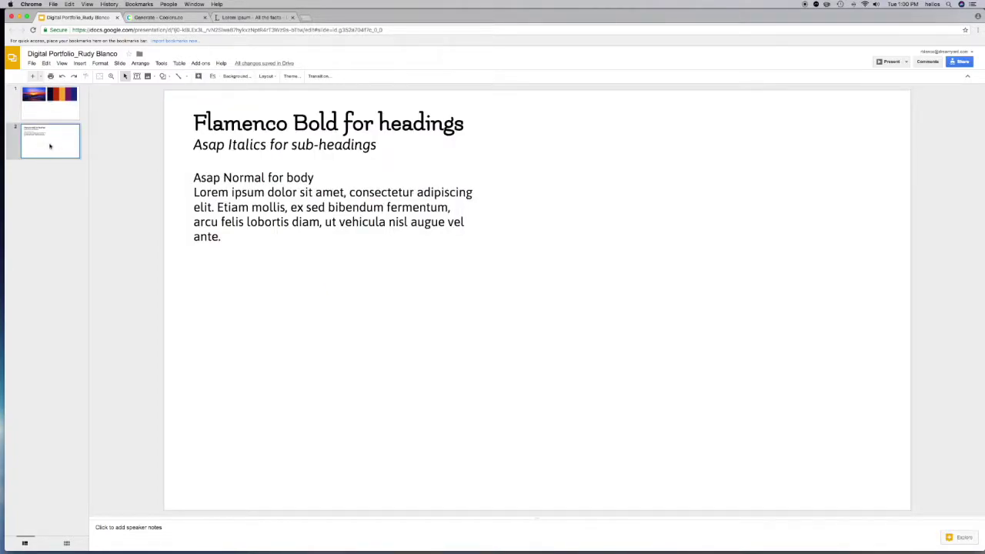
click(286, 177)
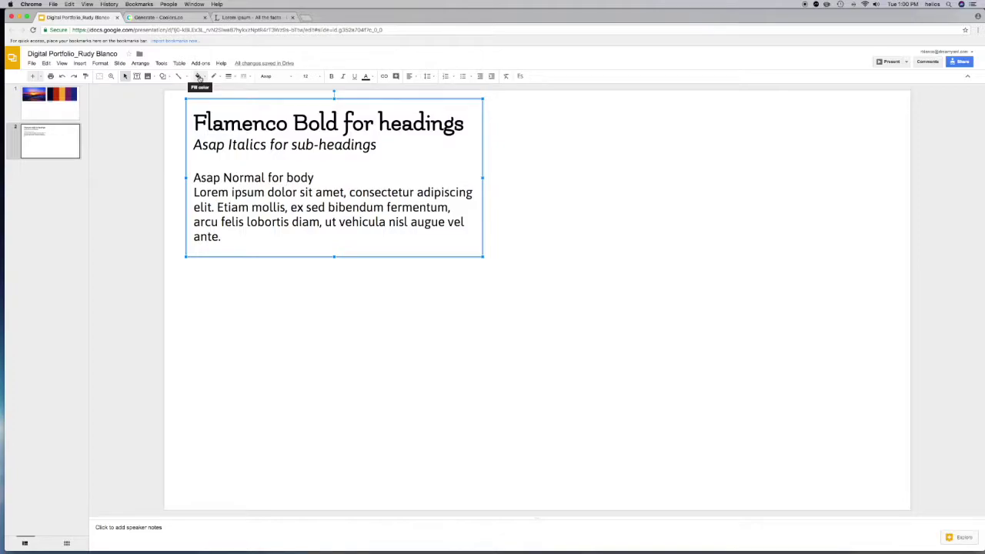
click(198, 77)
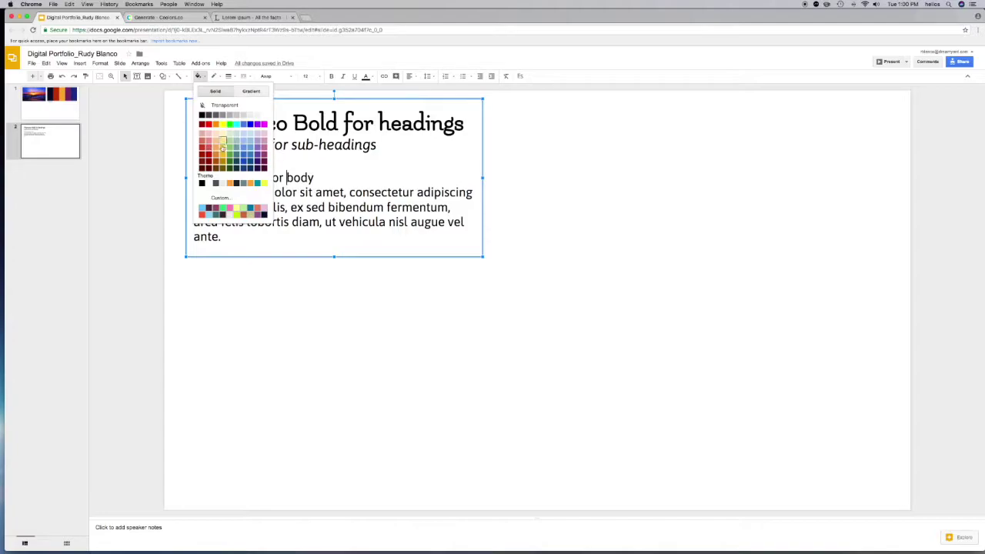
click(221, 199)
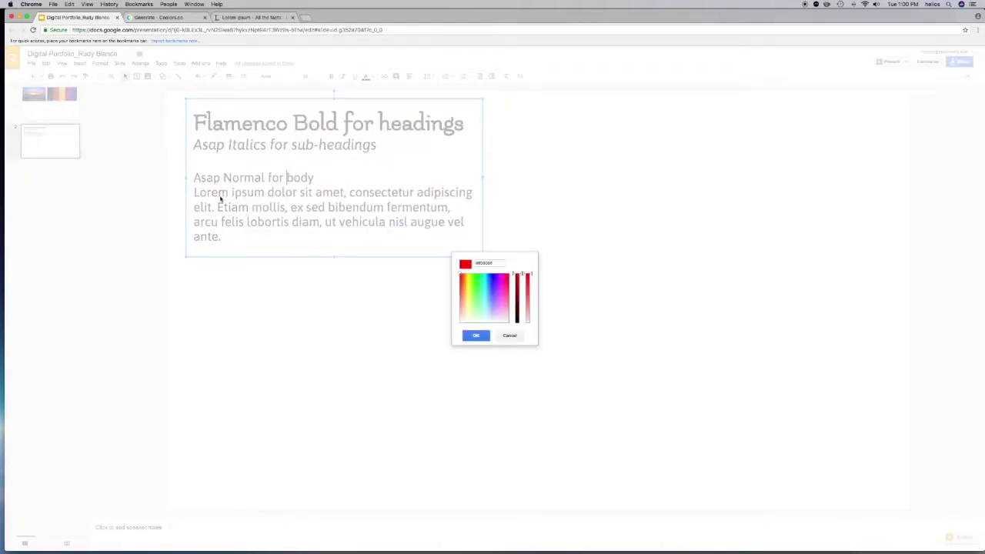
drag(500, 263, 471, 263)
text(#)
right_click(487, 263)
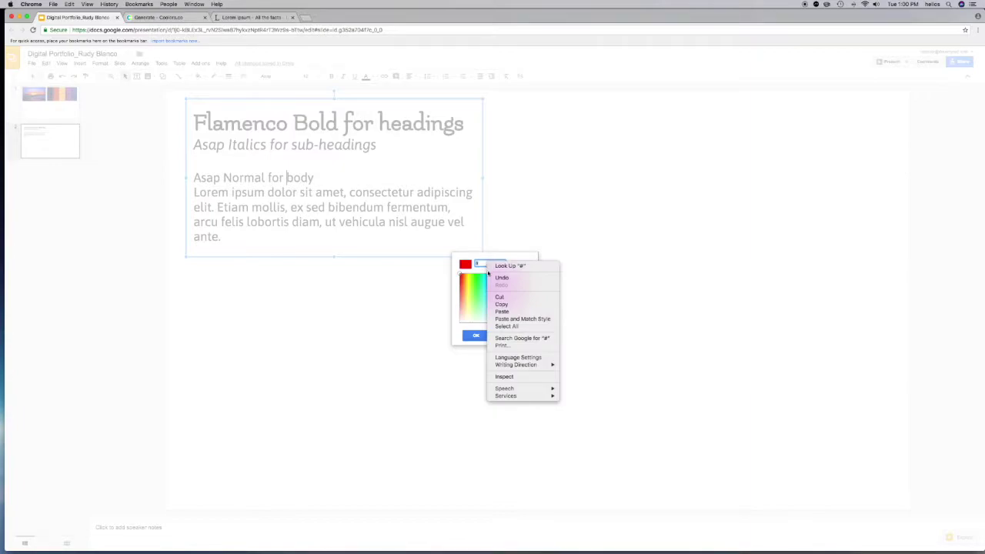
click(502, 312)
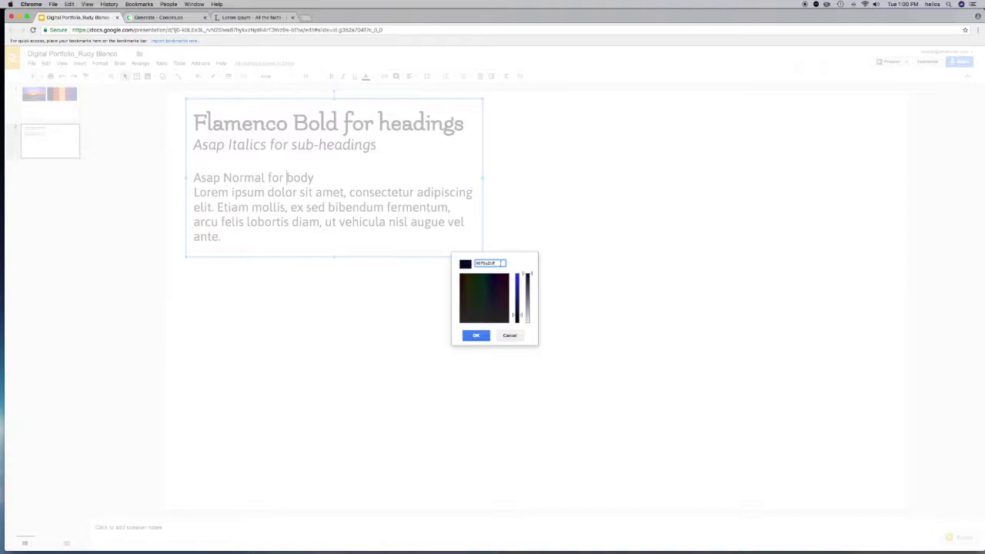
click(480, 338)
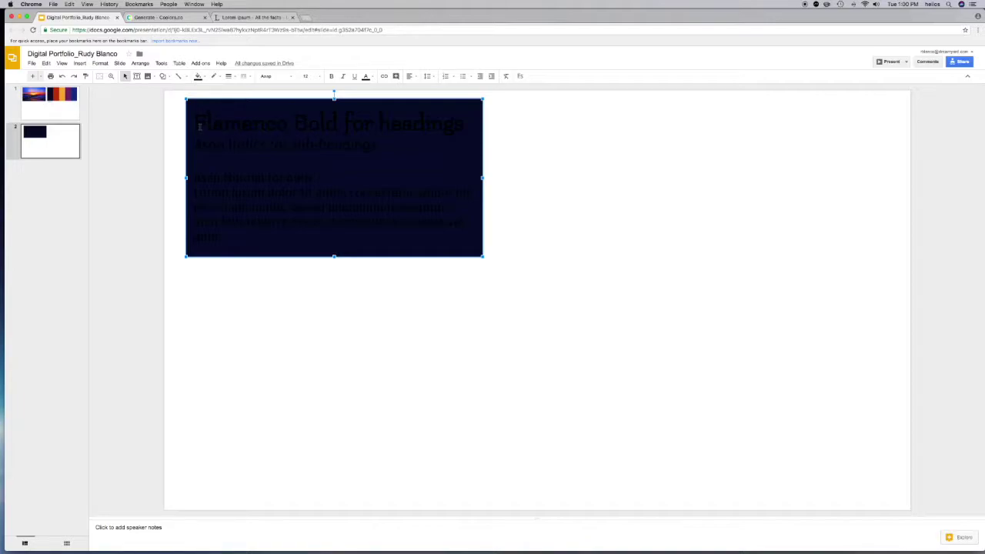
- Copy the hex code FEAF30 of the orange color from the Coolors palette and return to the presentation
click(164, 18)
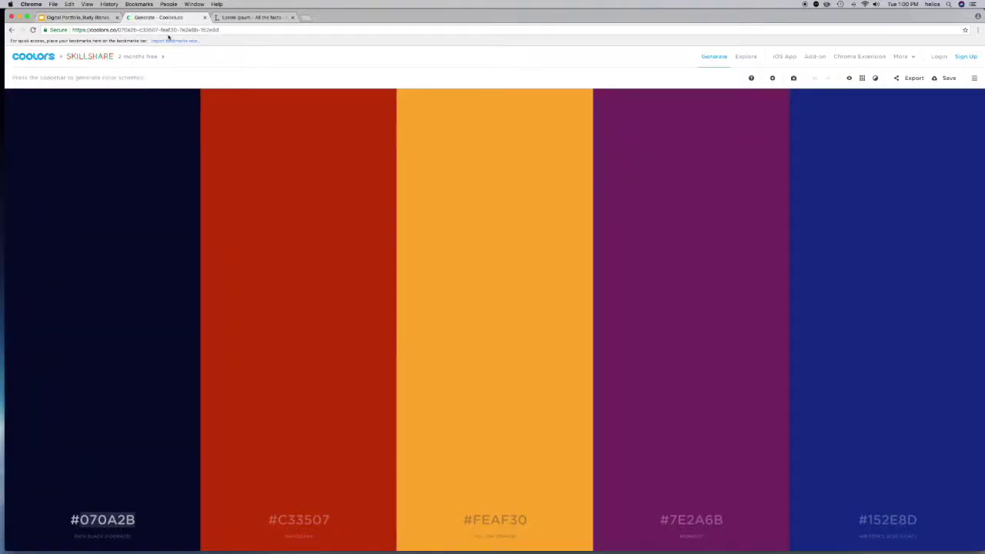
mouse_move(118, 151)
mouse_move(460, 130)
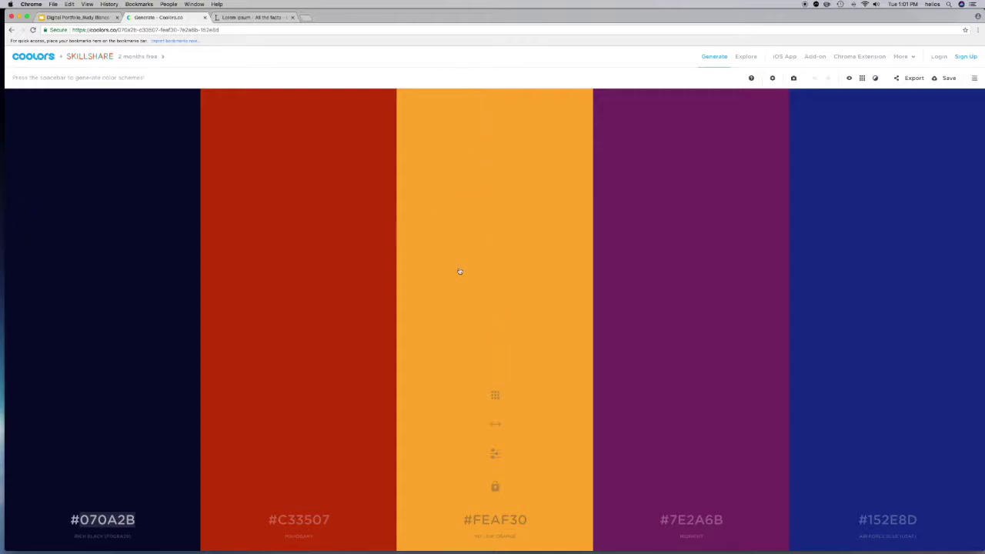
click(504, 525)
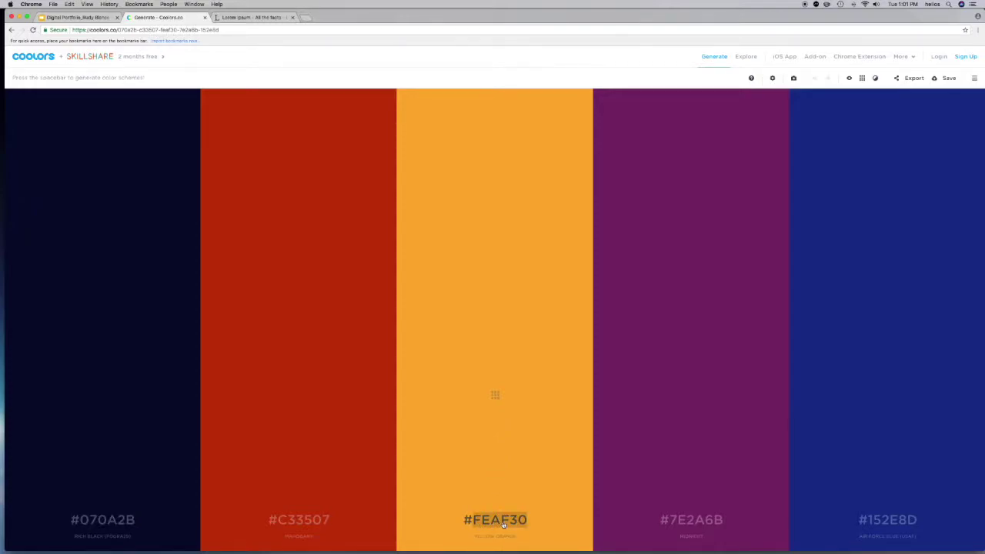
right_click(495, 408)
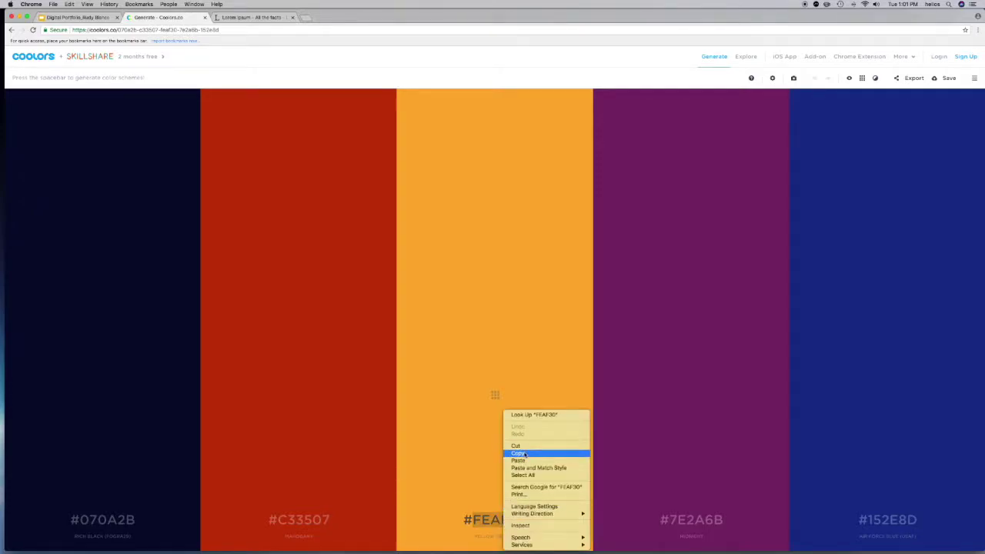
click(527, 451)
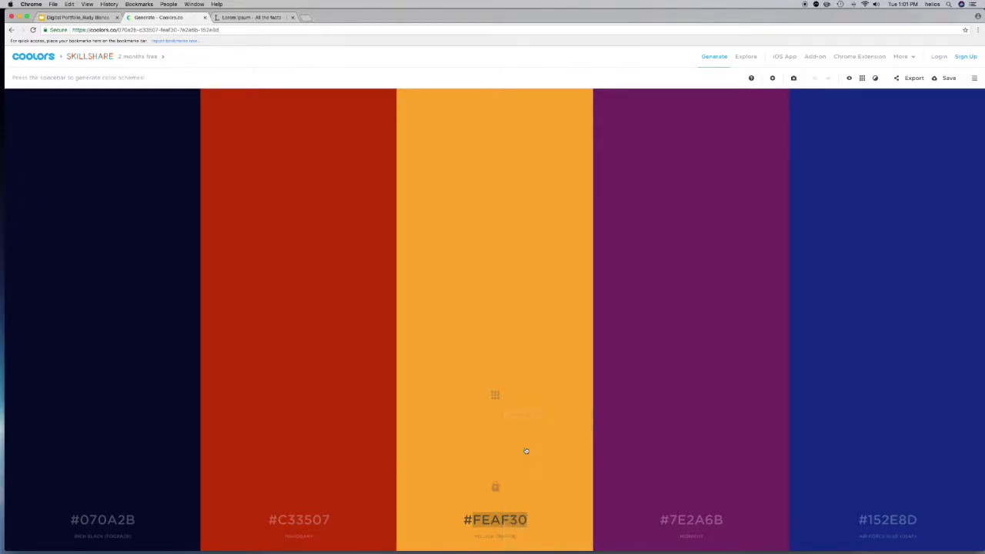
click(87, 18)
- Try to recolor the "Flamenco Bold for headings" line by applying the custom highlight color #FEAF30
click(235, 120)
drag(198, 120, 471, 127)
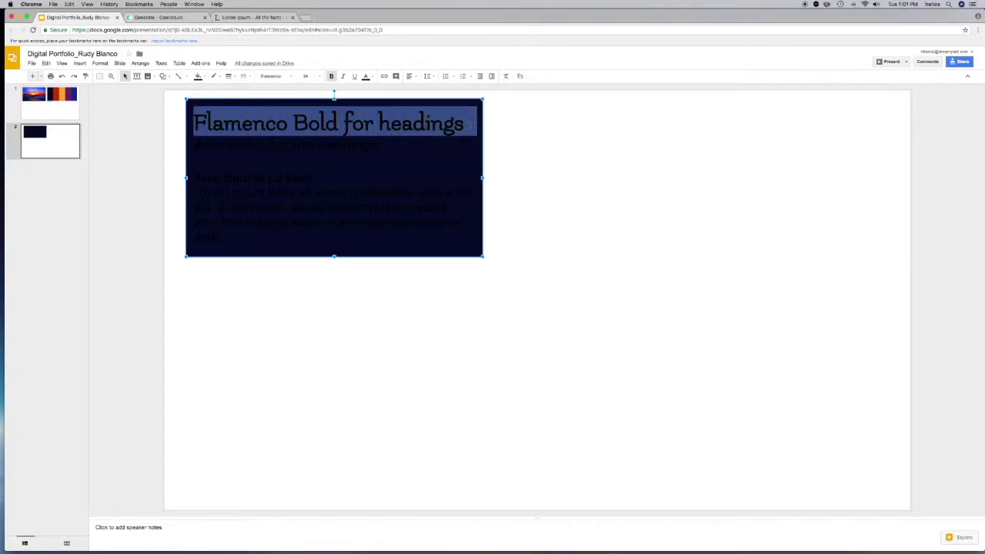
click(371, 80)
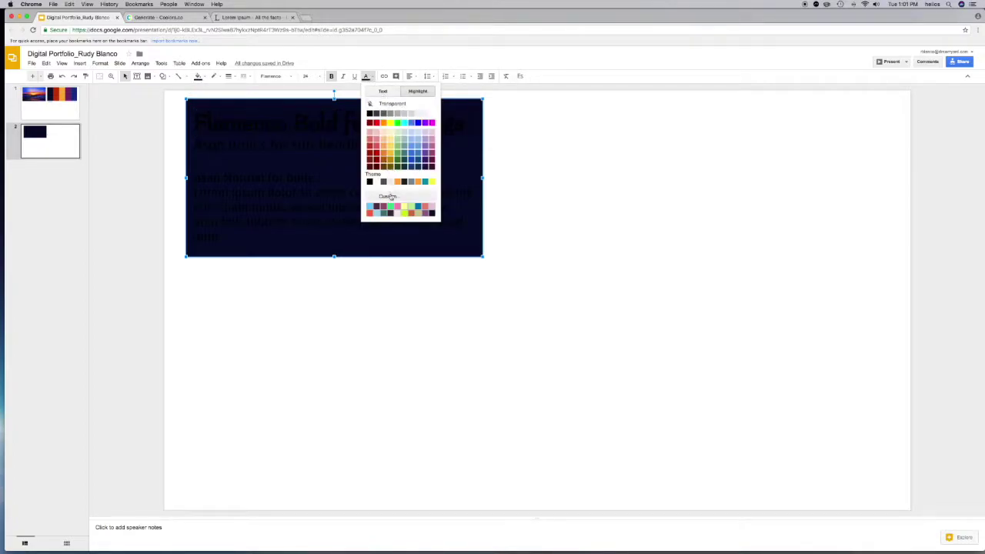
click(389, 197)
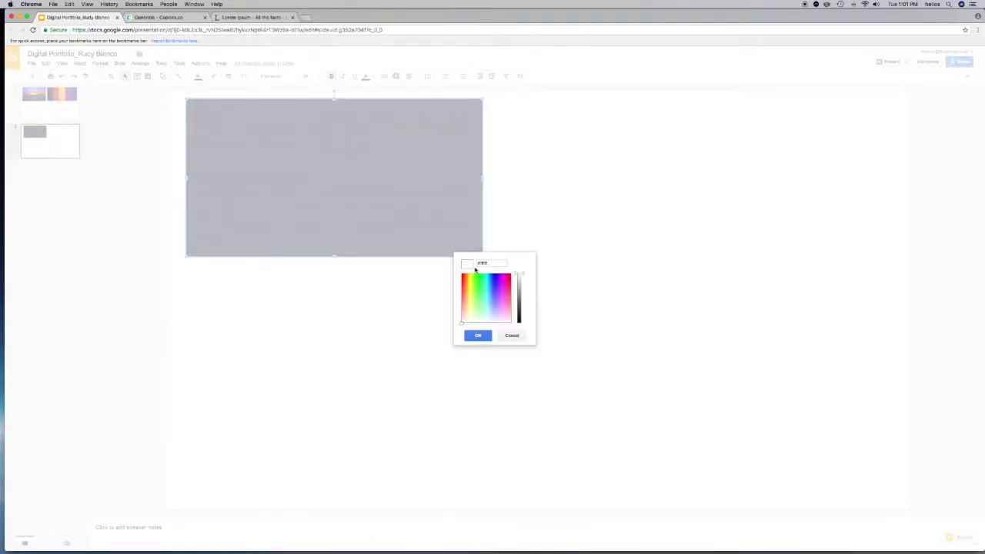
drag(497, 263, 476, 264)
click(502, 264)
right_click(496, 263)
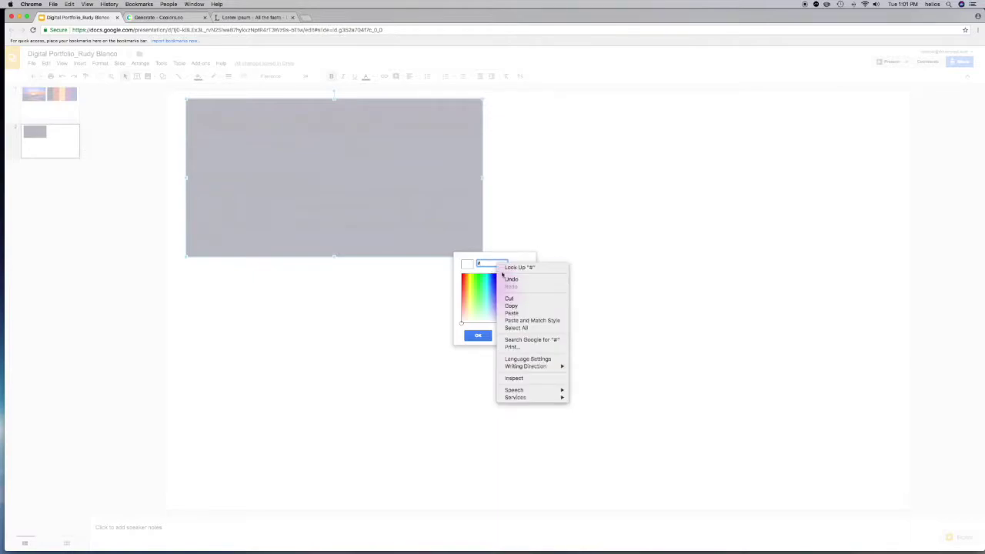
click(514, 314)
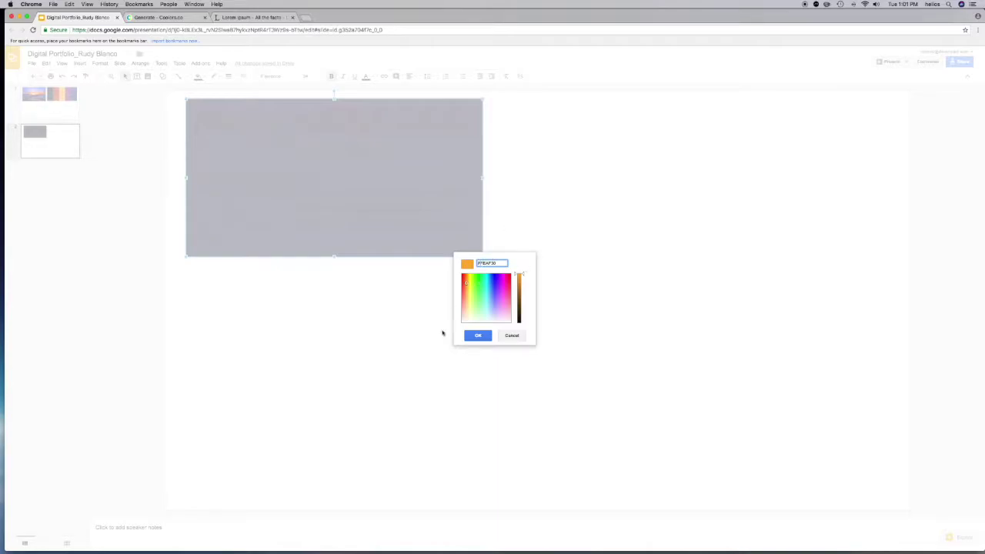
click(478, 336)
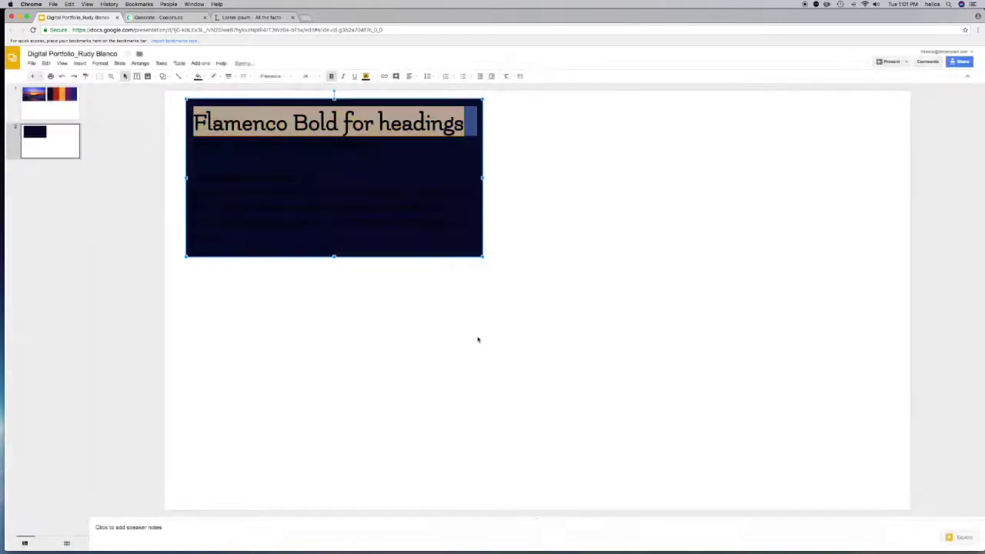
- Undo the highlight color on the "Flamenco Bold for headings" line
click(408, 131)
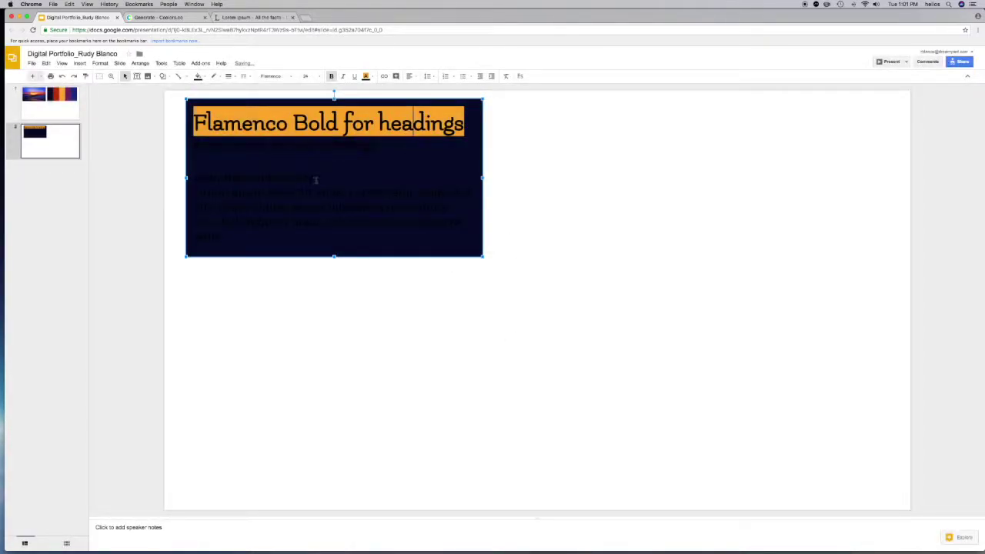
click(233, 148)
click(358, 116)
drag(194, 123, 467, 125)
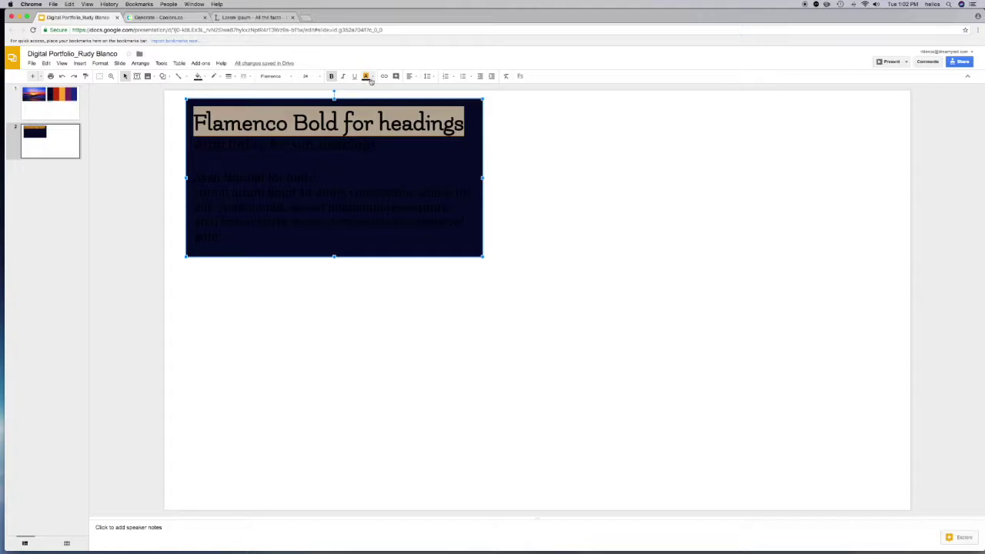
double_click(424, 165)
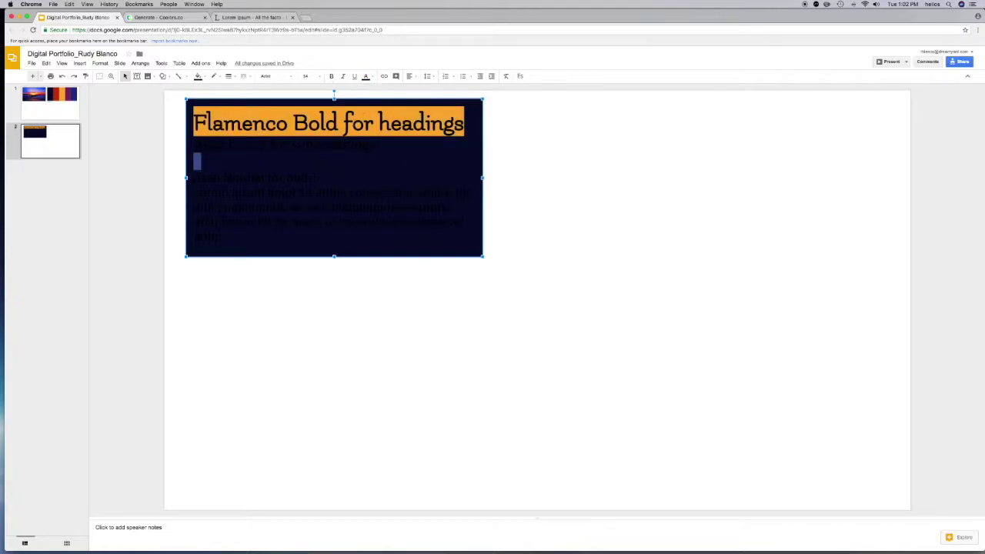
click(354, 123)
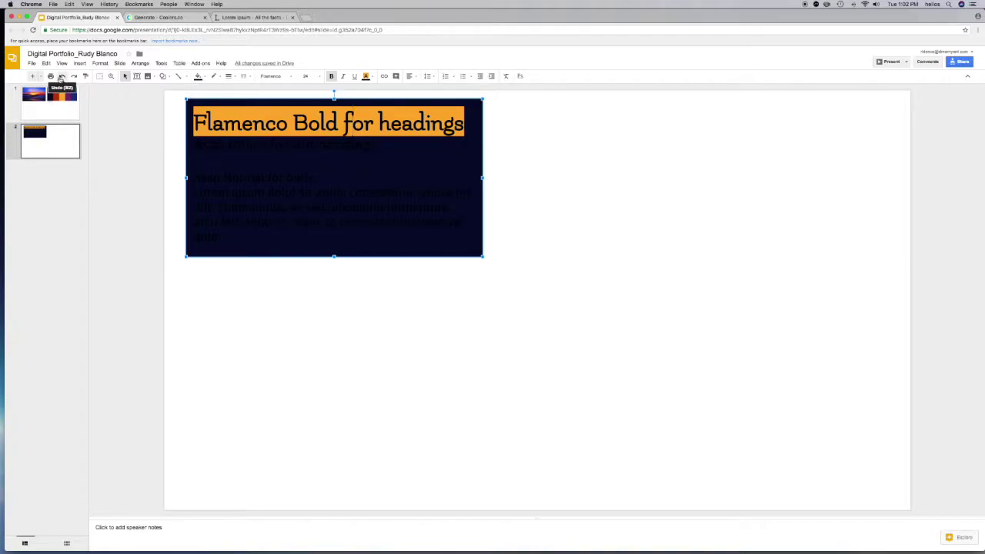
click(62, 76)
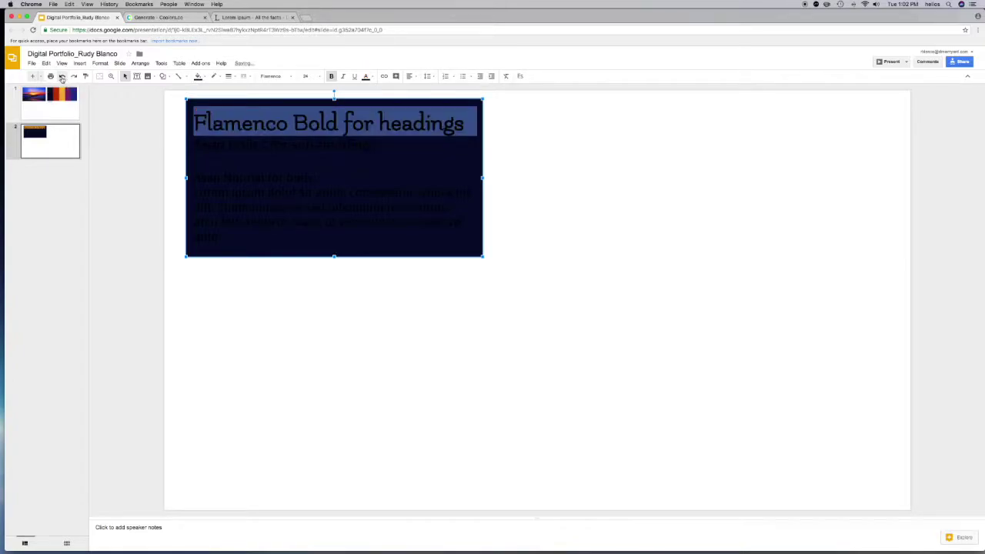
- Set the text color of the "Flamenco Bold for headings" line to the custom color #FEAF30
double_click(275, 154)
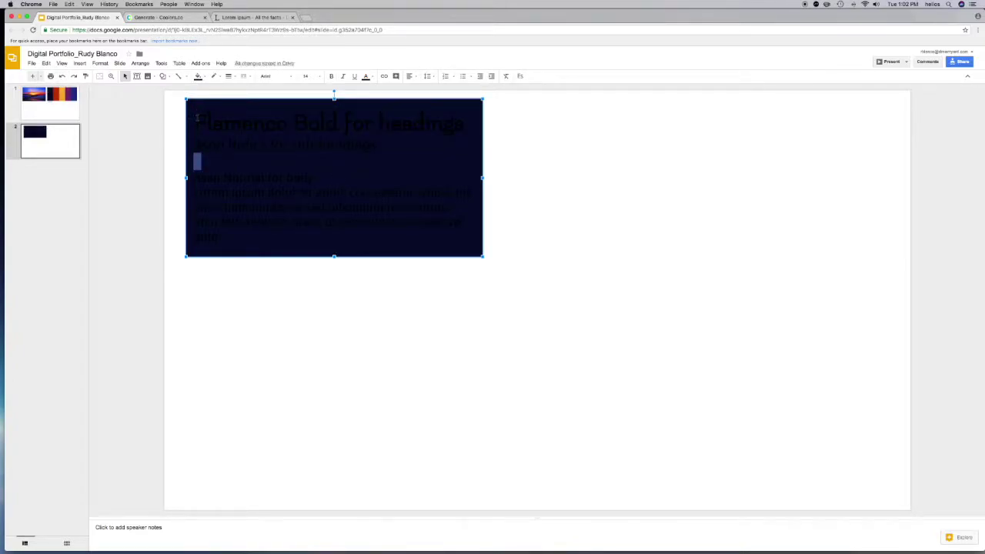
drag(196, 117, 472, 123)
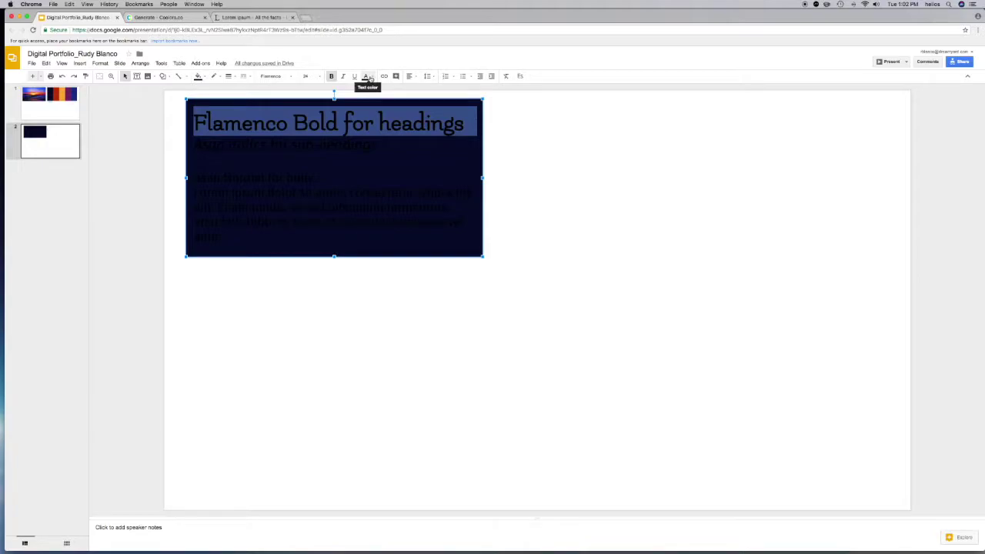
click(368, 78)
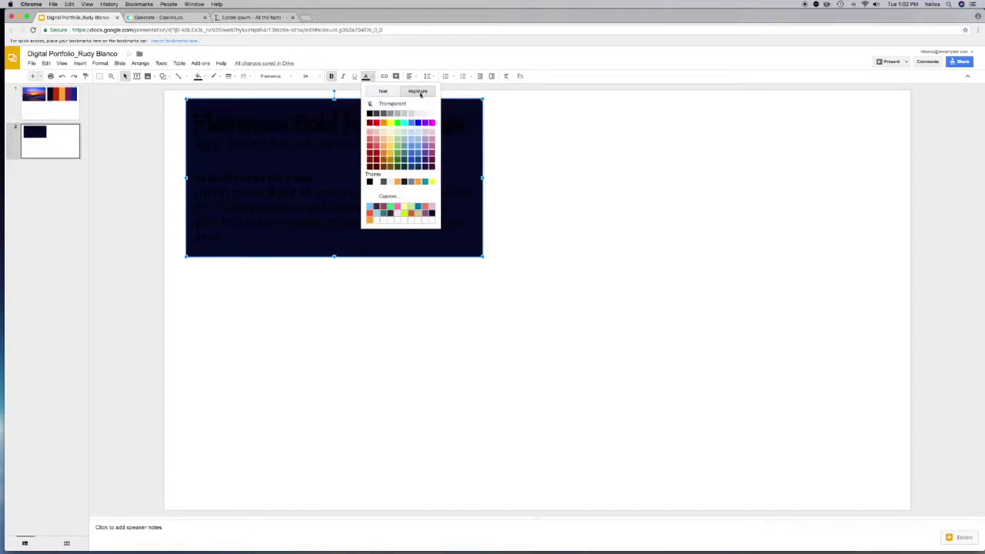
click(382, 92)
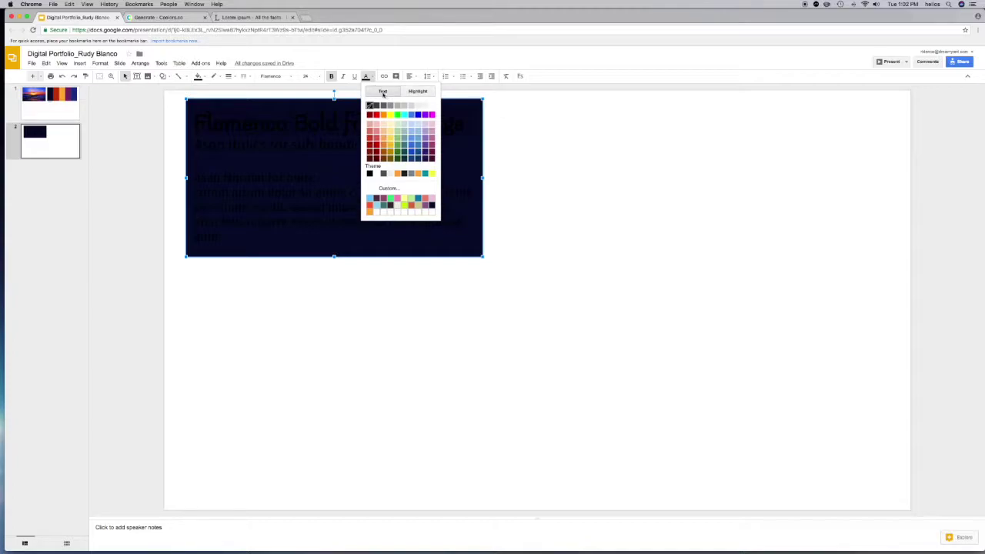
click(416, 92)
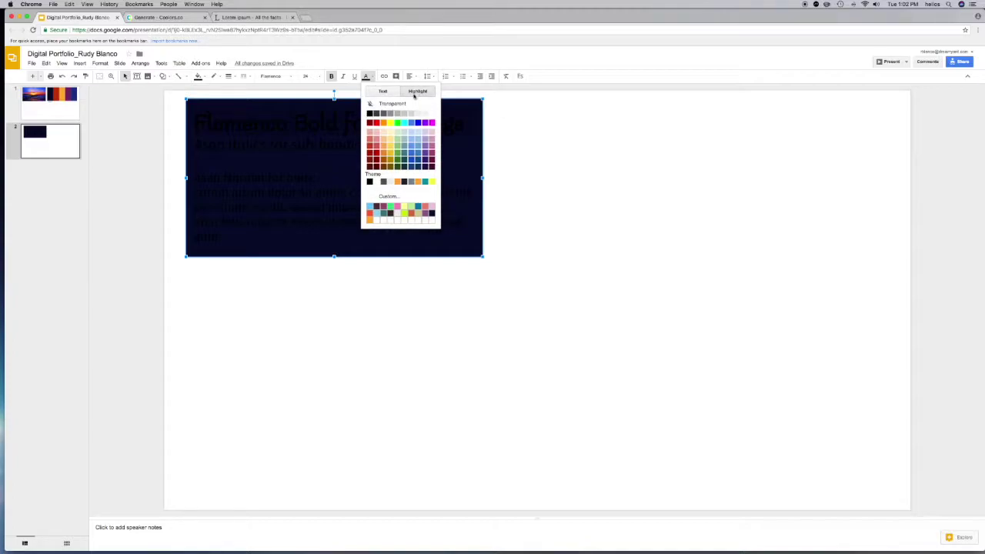
click(383, 92)
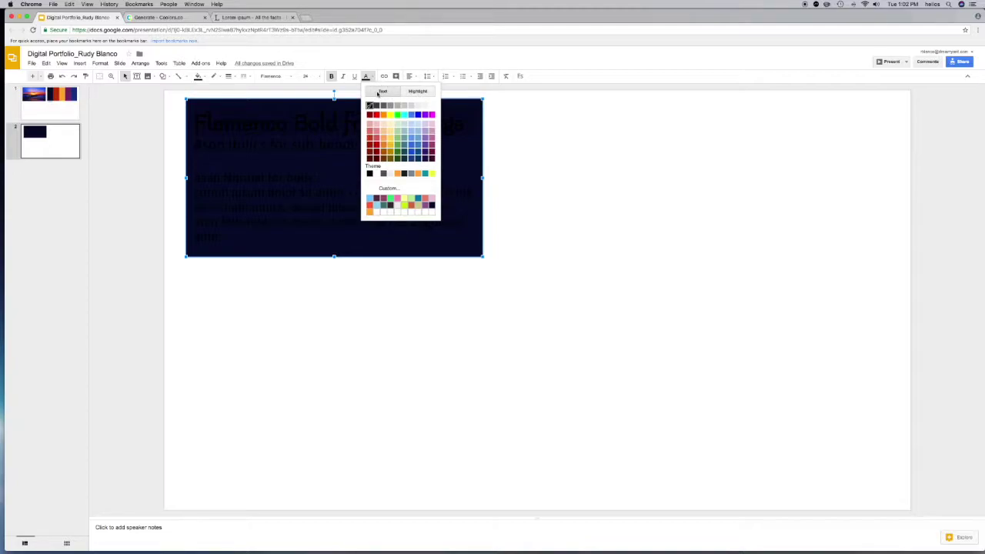
click(386, 189)
triple_click(491, 262)
text(#)
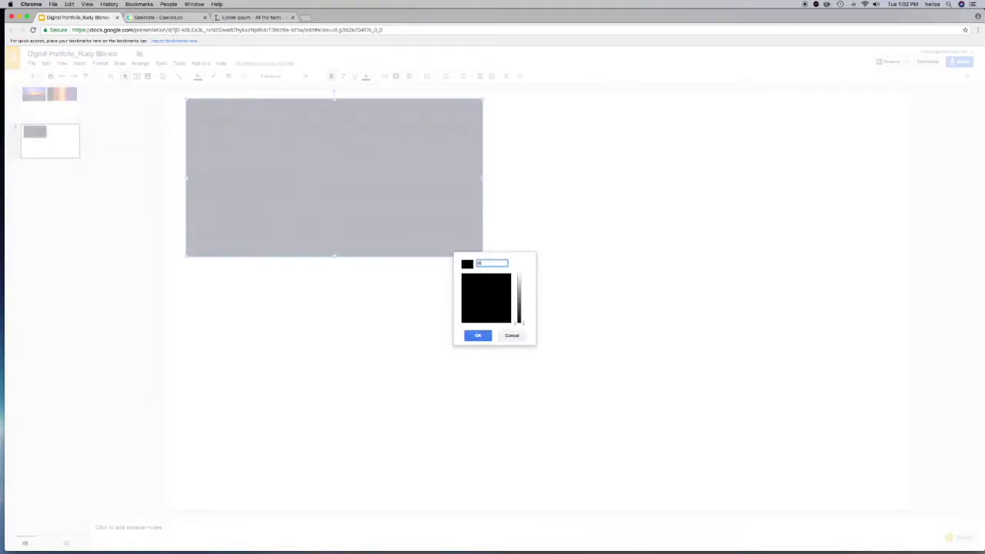
text(FEAF3C)
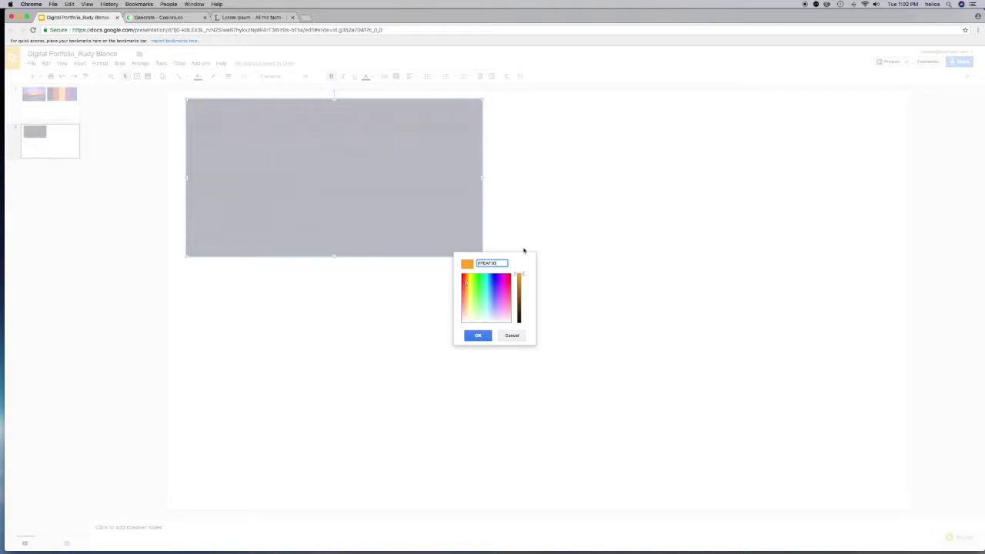
click(478, 335)
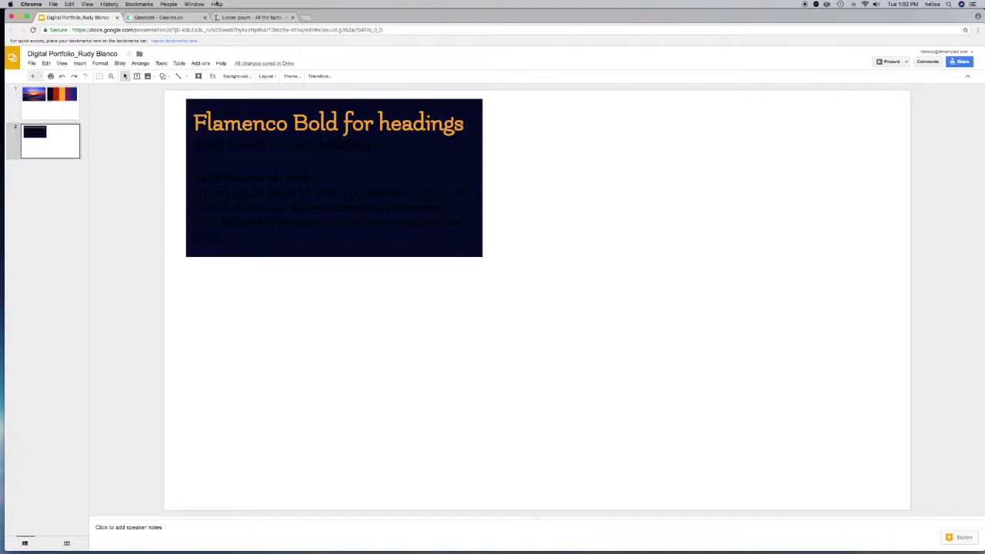
click(171, 17)
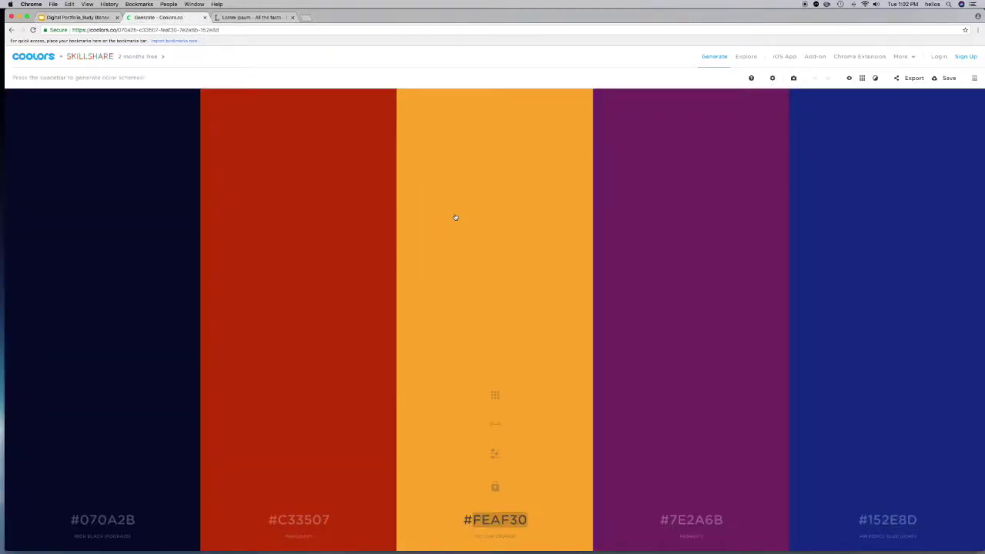
click(71, 18)
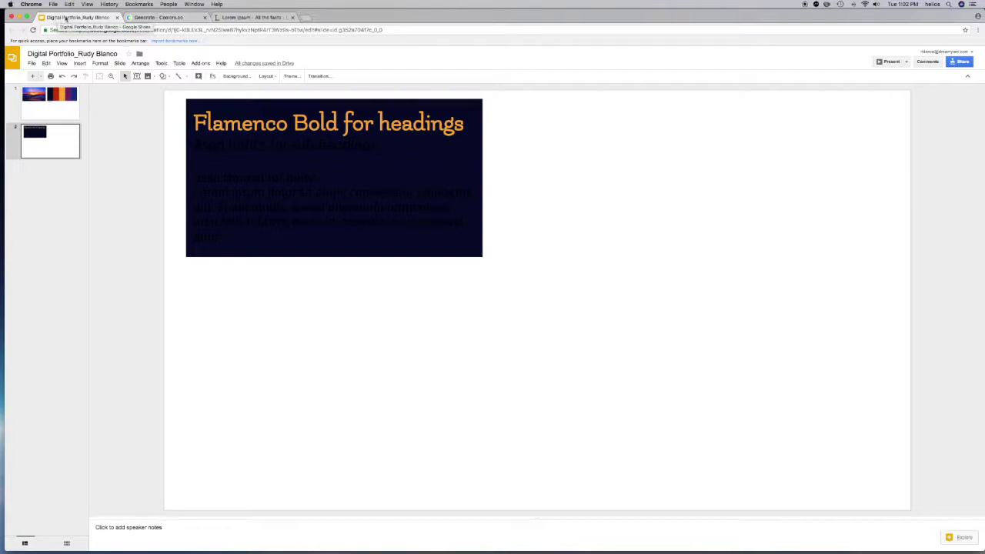
click(159, 17)
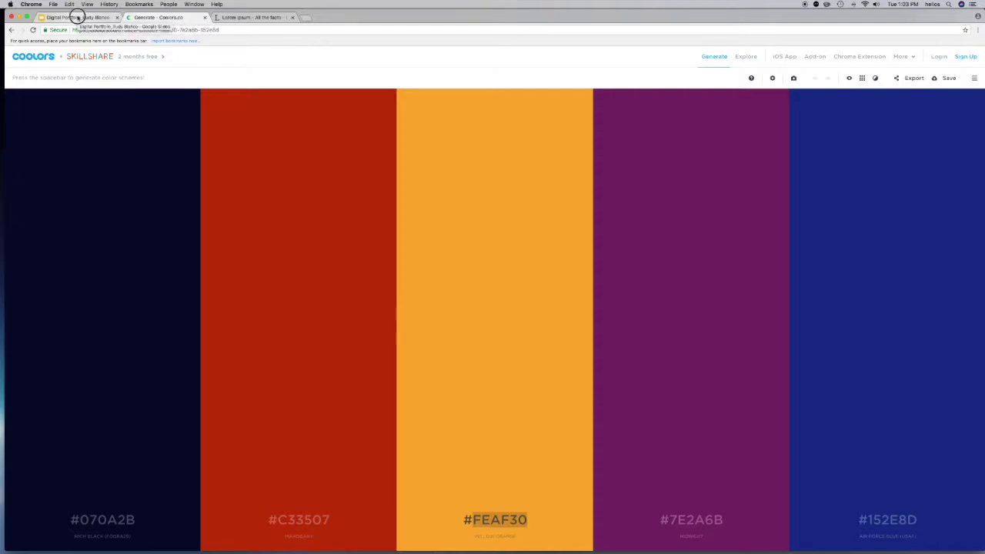
click(74, 17)
- Detach the Coolors palette page into its own browser window and narrow it to about half the screen width
click(159, 17)
drag(158, 17, 280, 63)
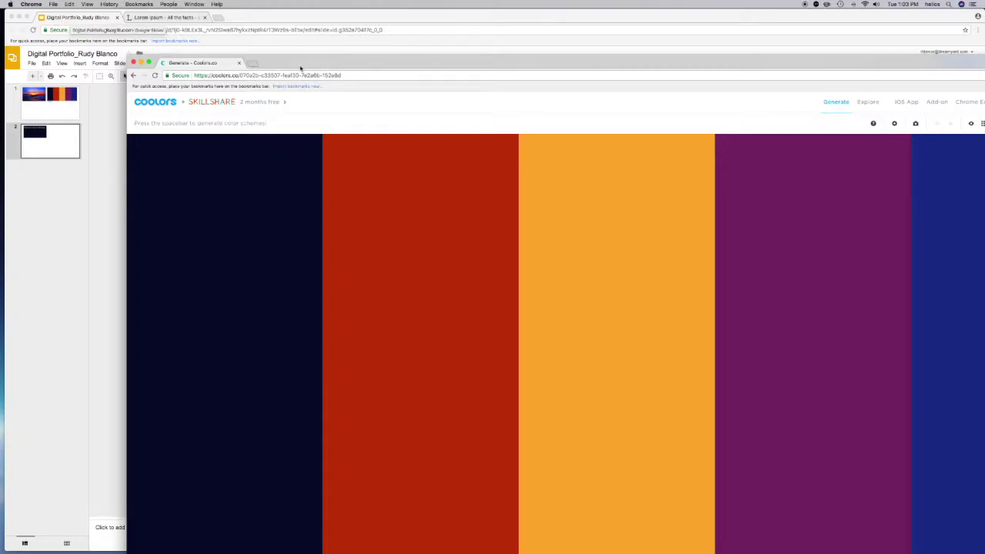
drag(302, 64, 294, 17)
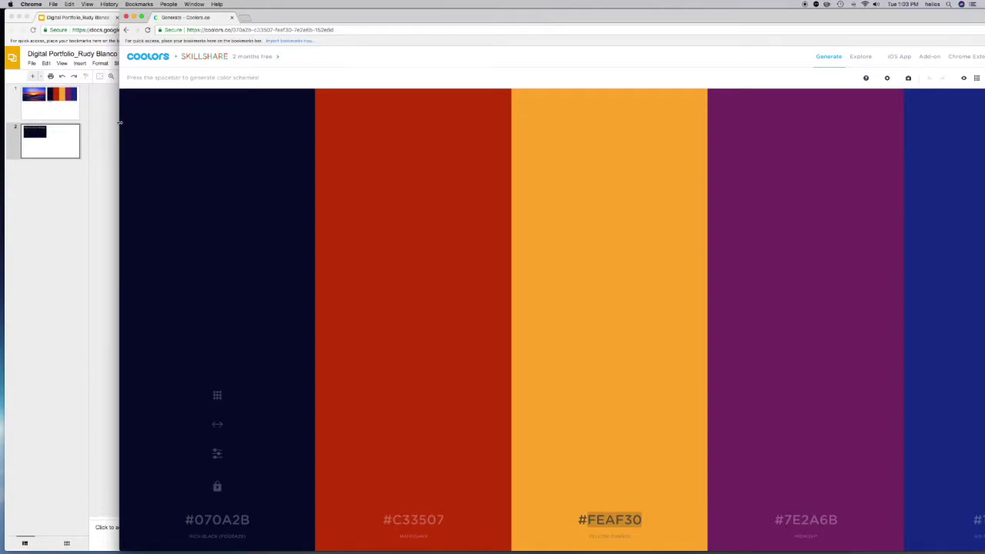
drag(119, 124, 549, 136)
drag(847, 24, 728, 13)
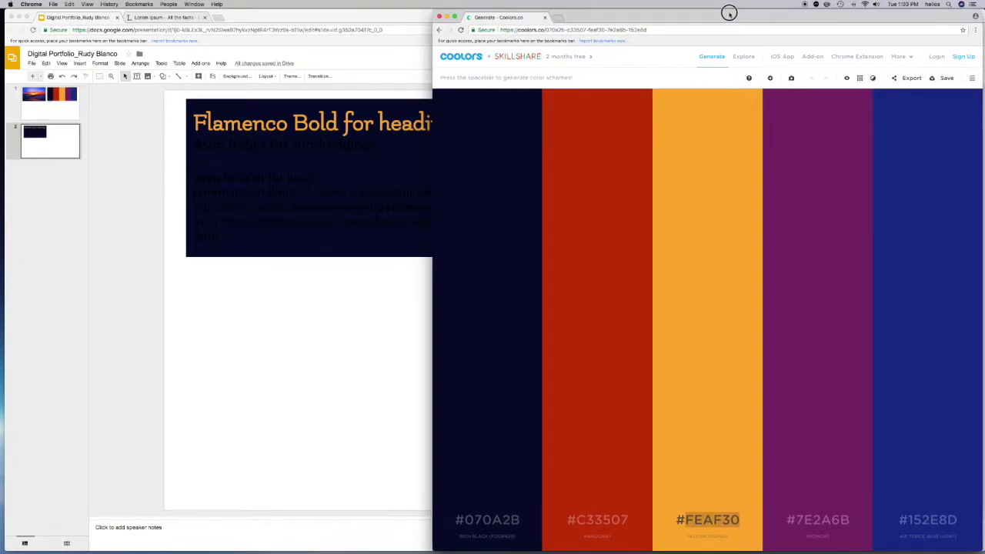
- Resize the presentation and Coolors windows so they sit side by side without overlapping, with the presentation slightly wider
click(337, 17)
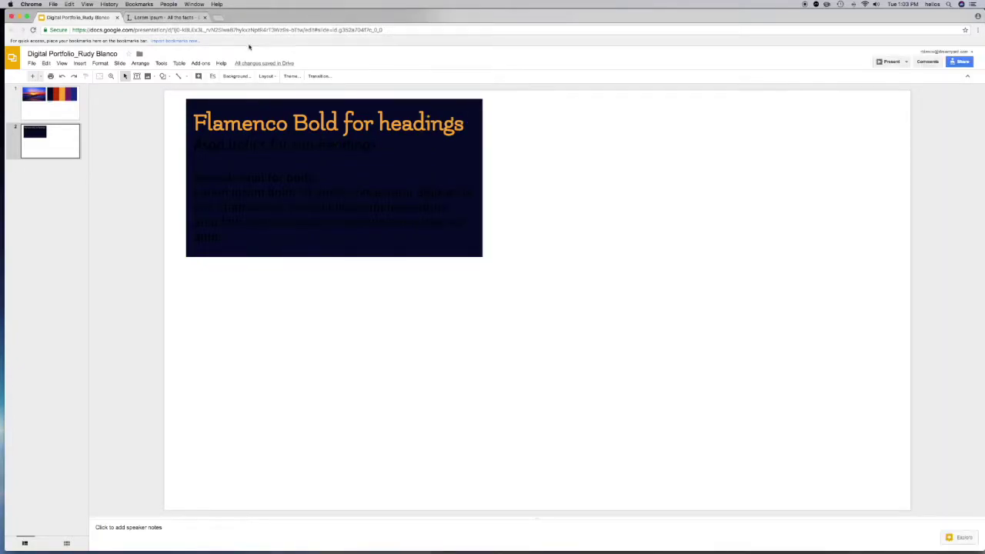
drag(983, 64, 429, 100)
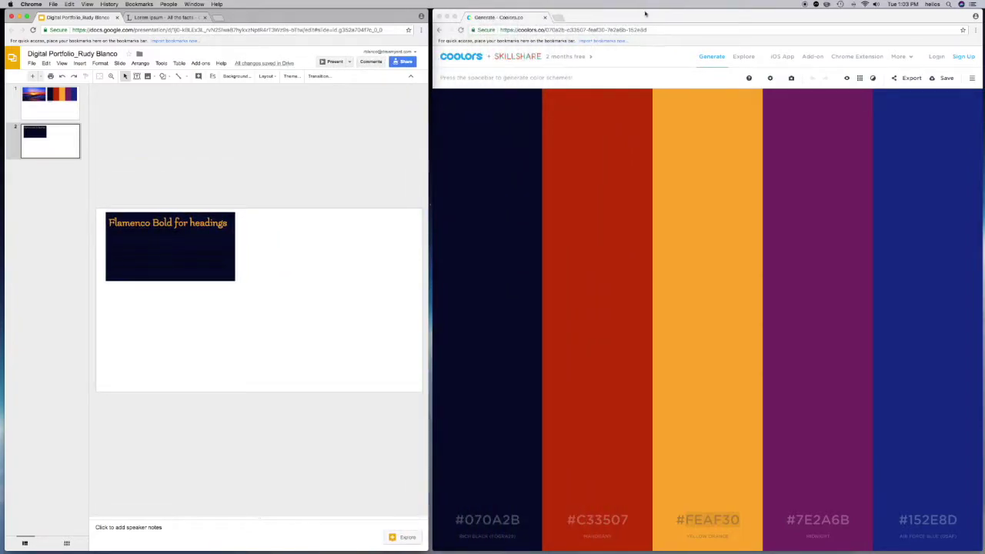
click(433, 84)
drag(440, 83, 540, 82)
click(374, 126)
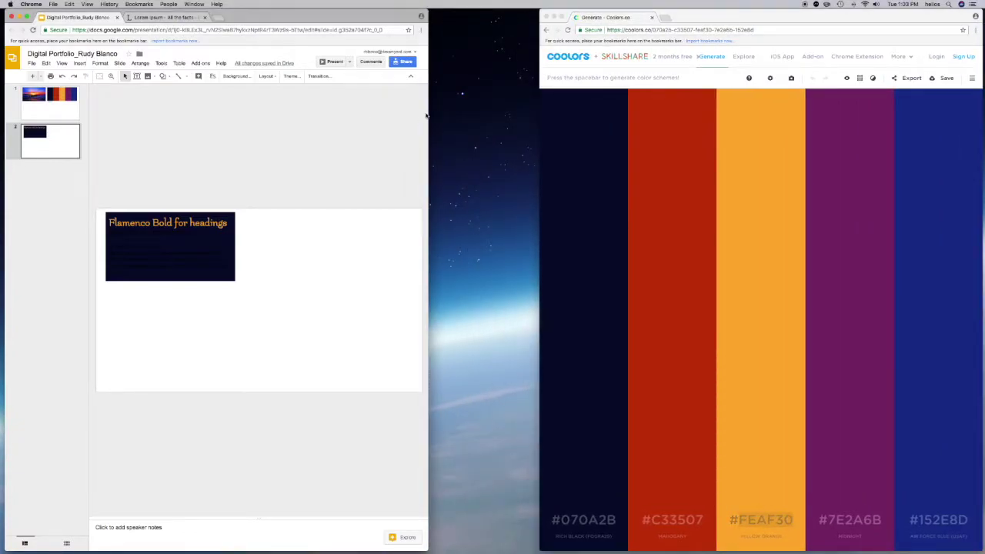
drag(426, 112, 535, 111)
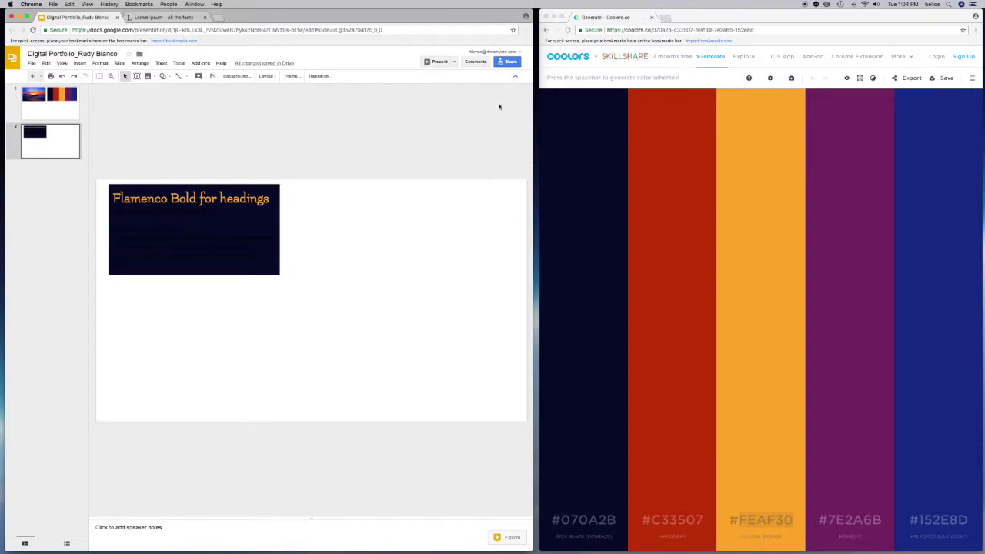
- Select the text box's body text from "Asap Normal for body" through the end of the Lorem ipsum paragraph
click(202, 196)
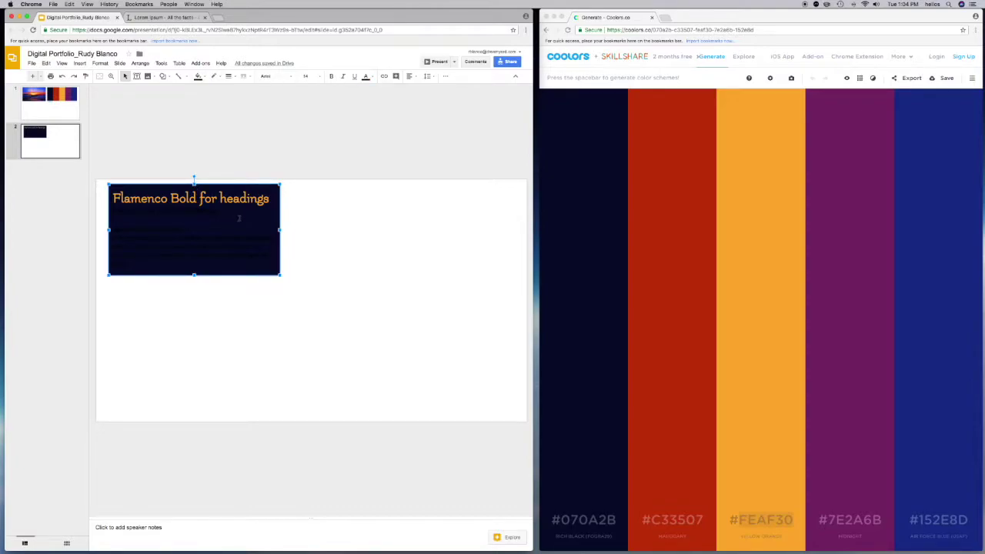
click(240, 197)
click(192, 261)
click(197, 268)
drag(198, 268, 112, 229)
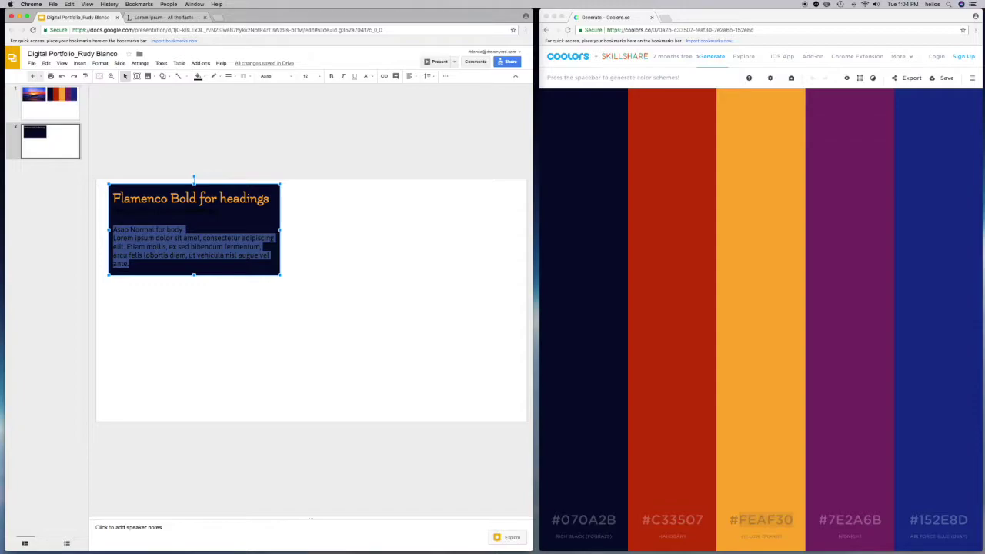
click(721, 80)
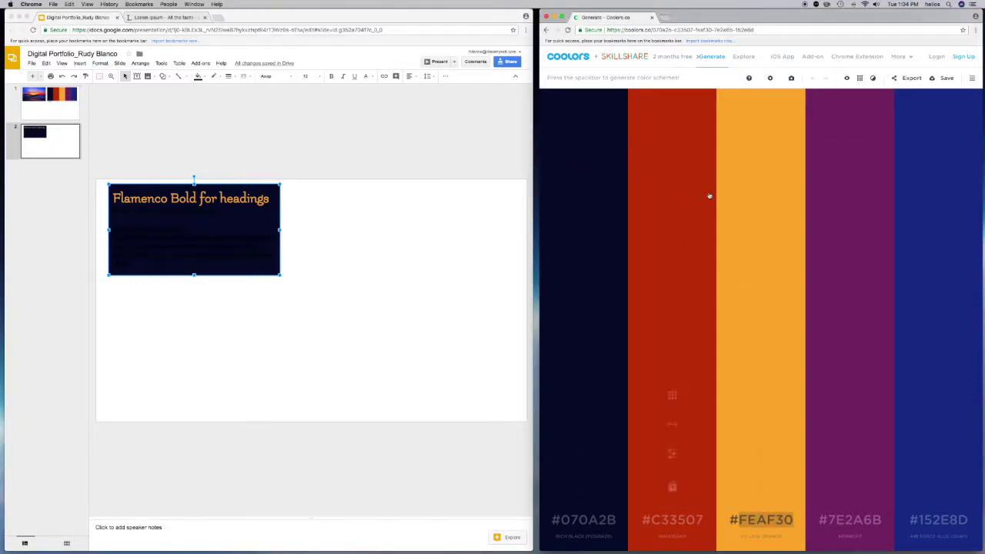
click(164, 241)
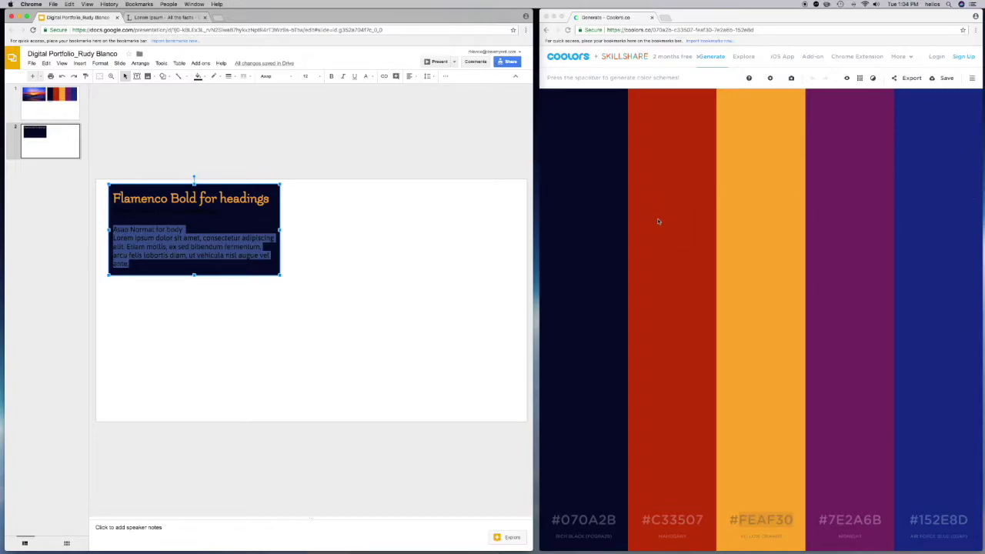
- Copy the hex code C33507 of the red color from the Coolors palette and return to the presentation
click(684, 525)
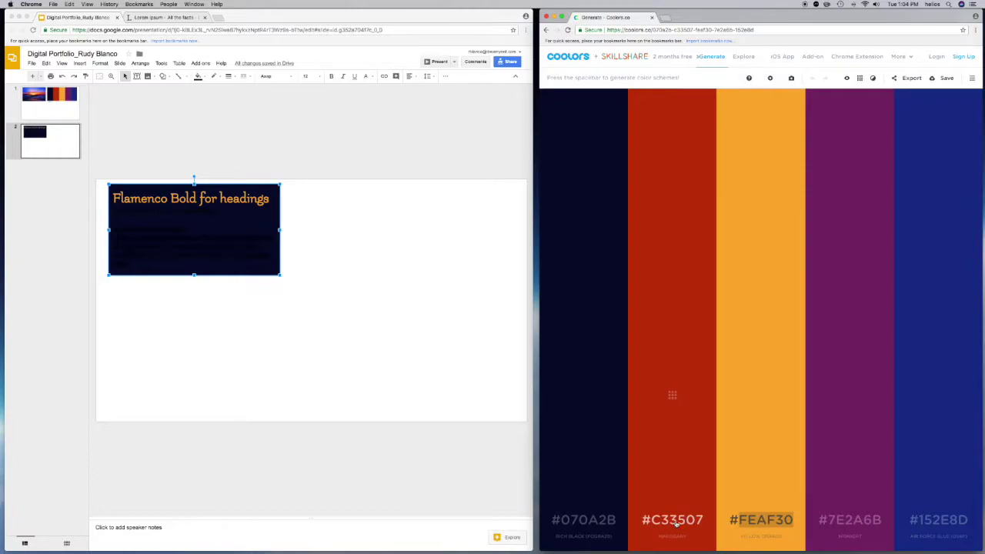
click(676, 523)
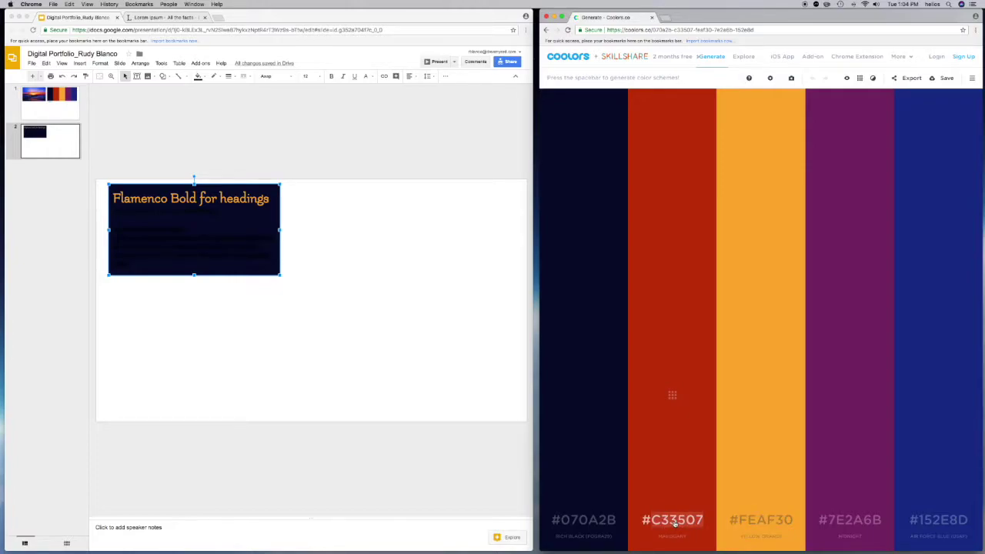
right_click(675, 523)
click(681, 456)
click(147, 267)
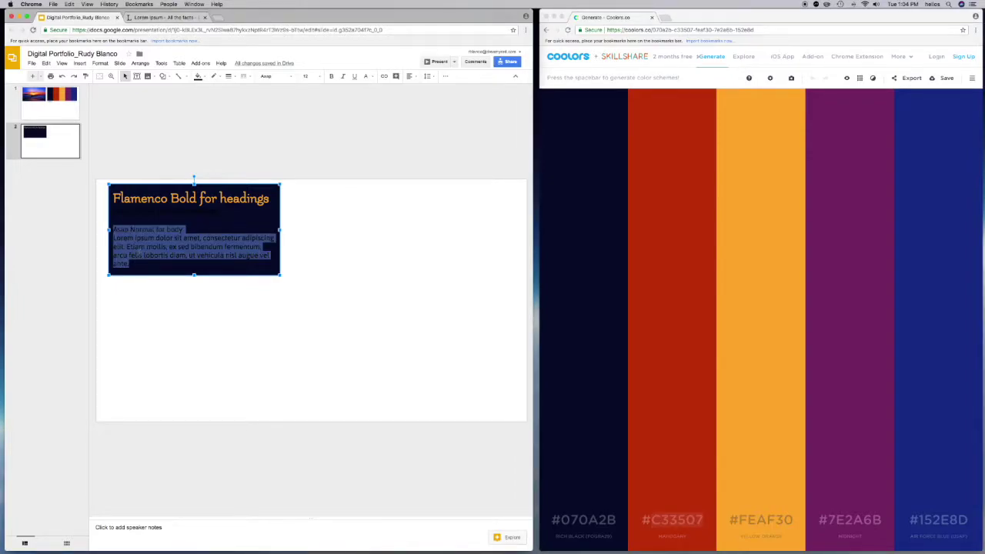
- Set the text color of the selected body text to the custom color #C33507
click(367, 78)
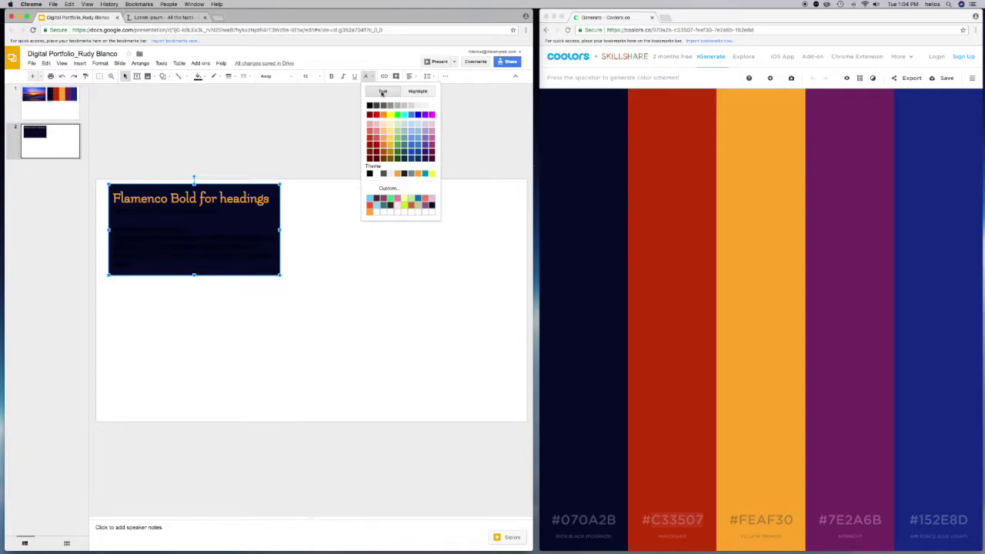
click(385, 189)
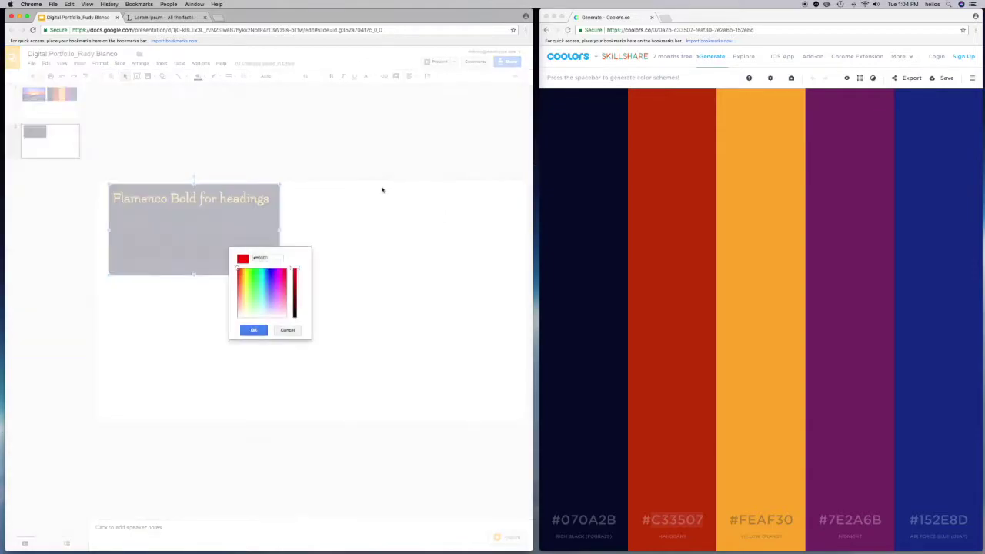
click(266, 257)
text(#)
right_click(270, 259)
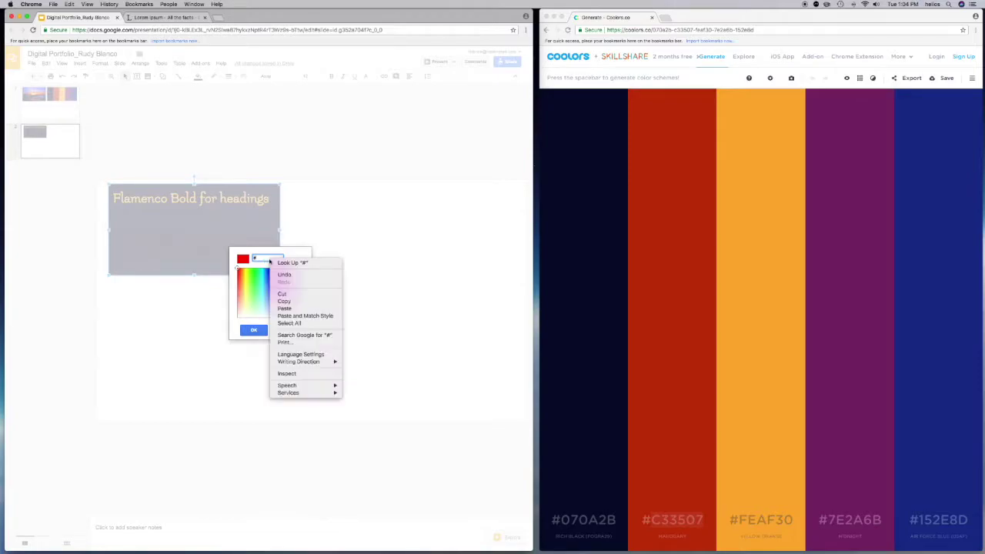
click(289, 309)
click(255, 330)
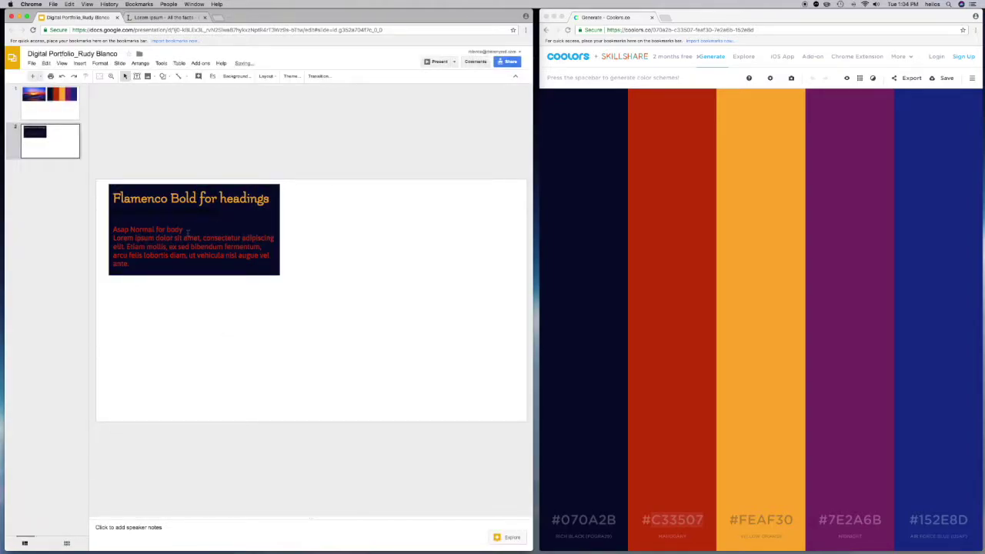
- Set the text color of the "Asap Italics for sub-headings" line to white
click(163, 212)
triple_click(162, 212)
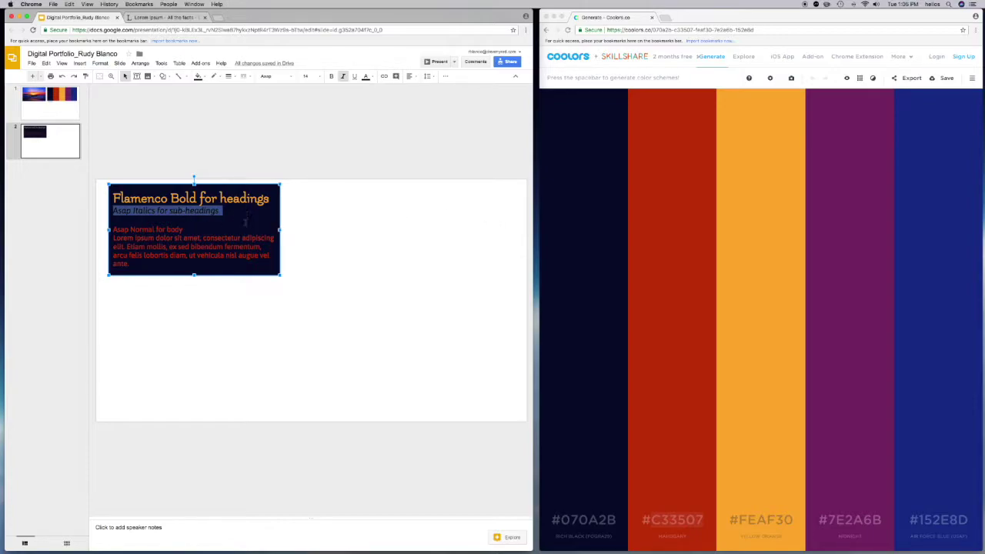
click(366, 76)
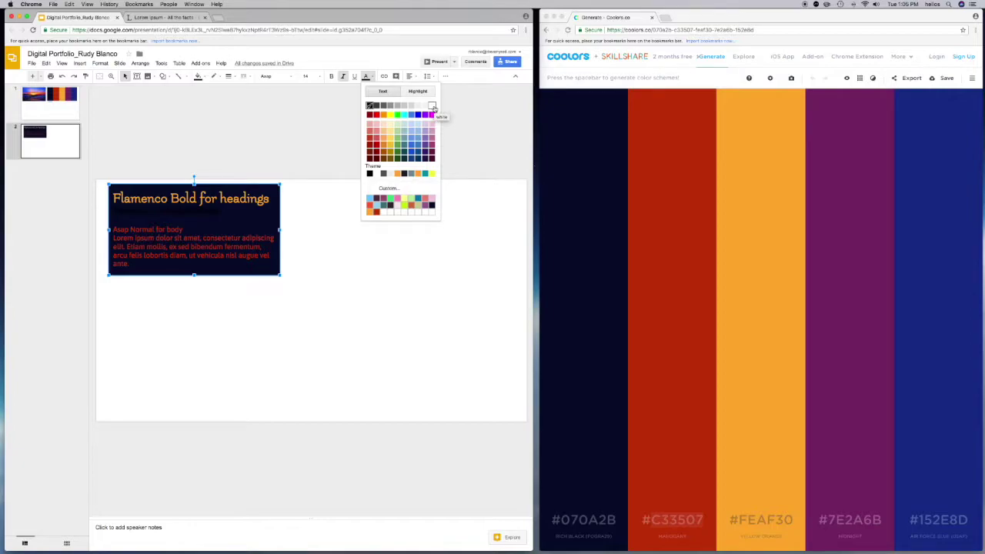
click(433, 107)
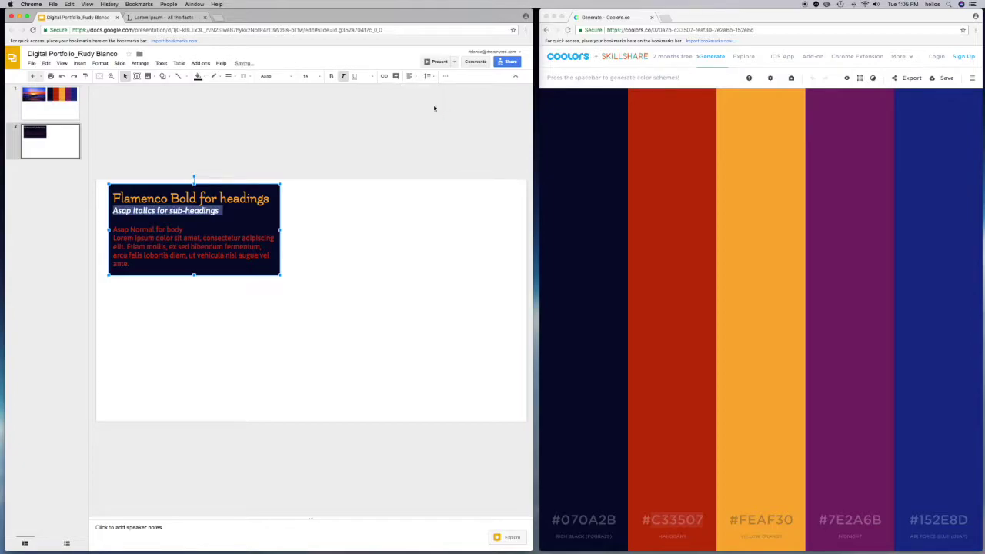
click(354, 225)
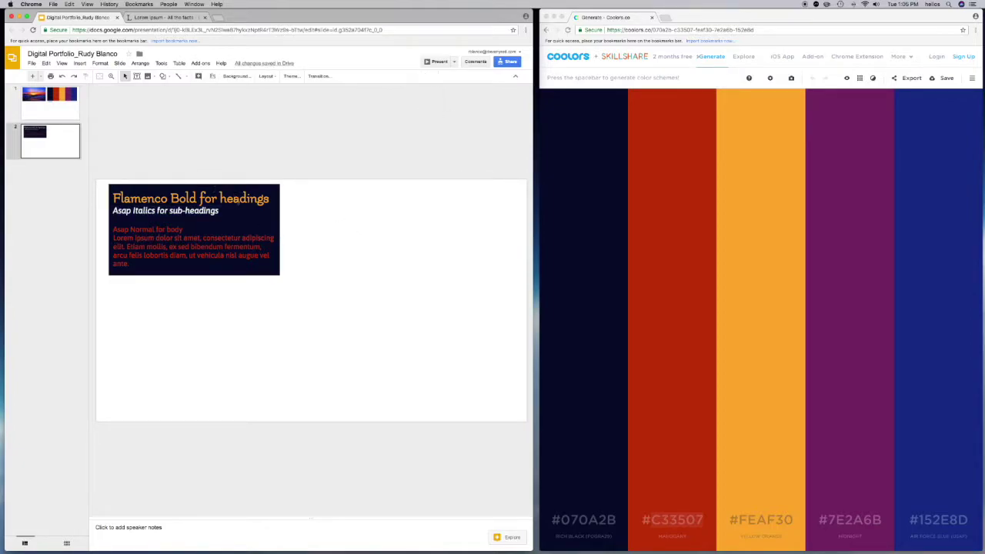
click(241, 197)
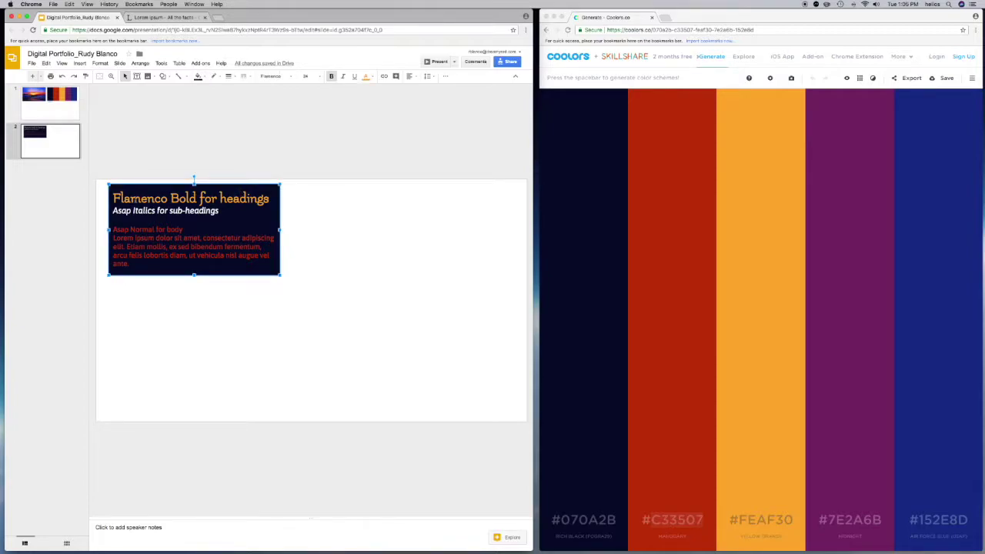
click(136, 210)
click(137, 265)
click(218, 314)
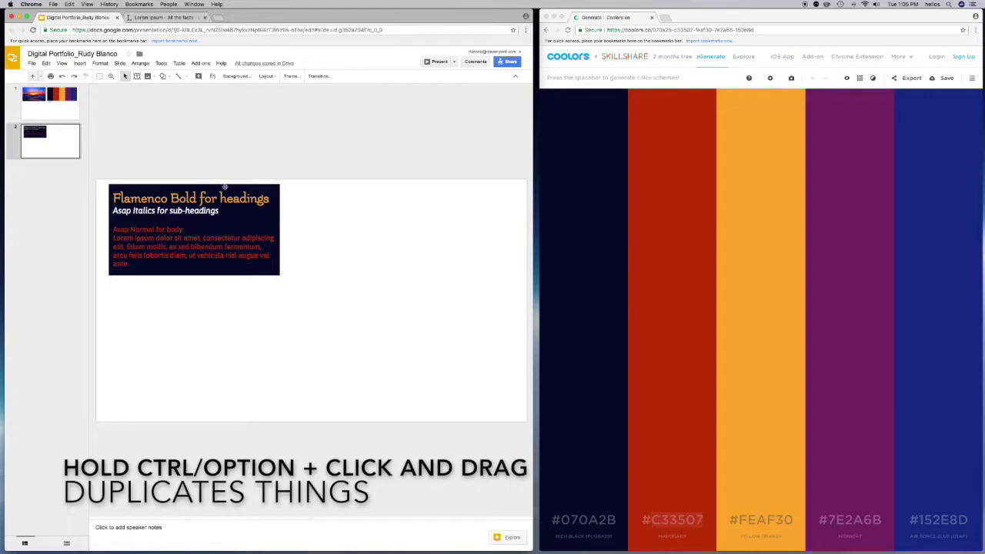
- Duplicate the navy text box three times, arranging the four boxes in a two-by-two grid on the slide
click(278, 202)
drag(279, 202, 458, 202)
drag(184, 275, 185, 380)
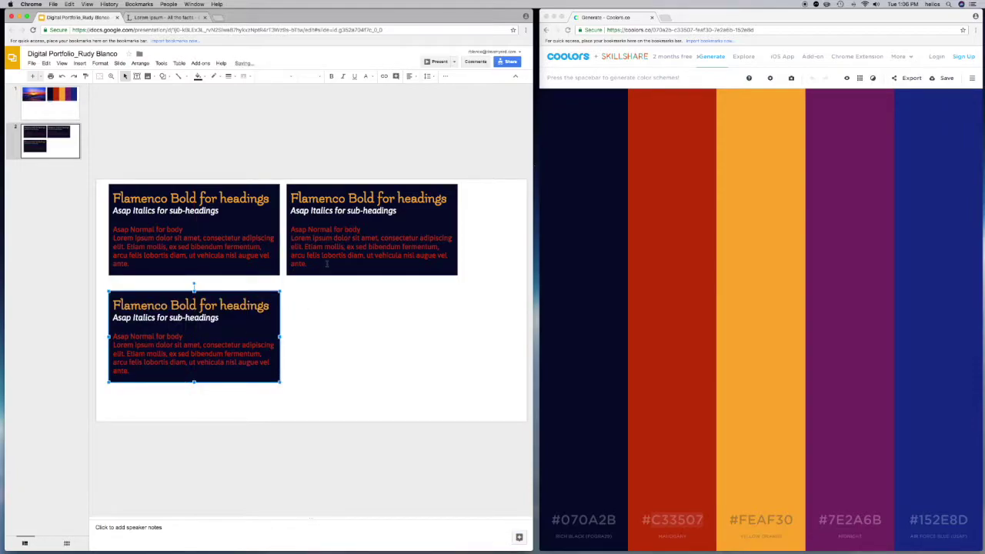
drag(279, 315, 458, 315)
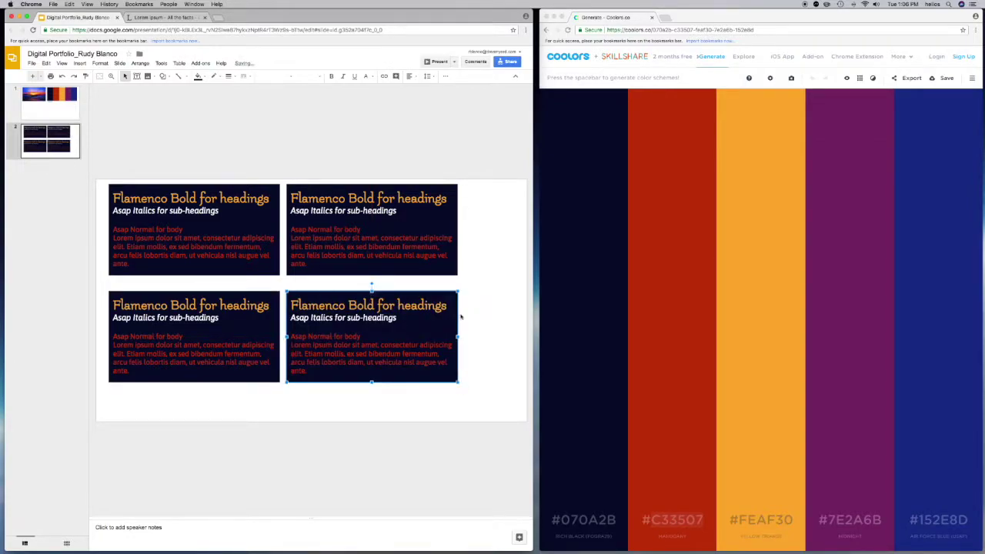
click(479, 289)
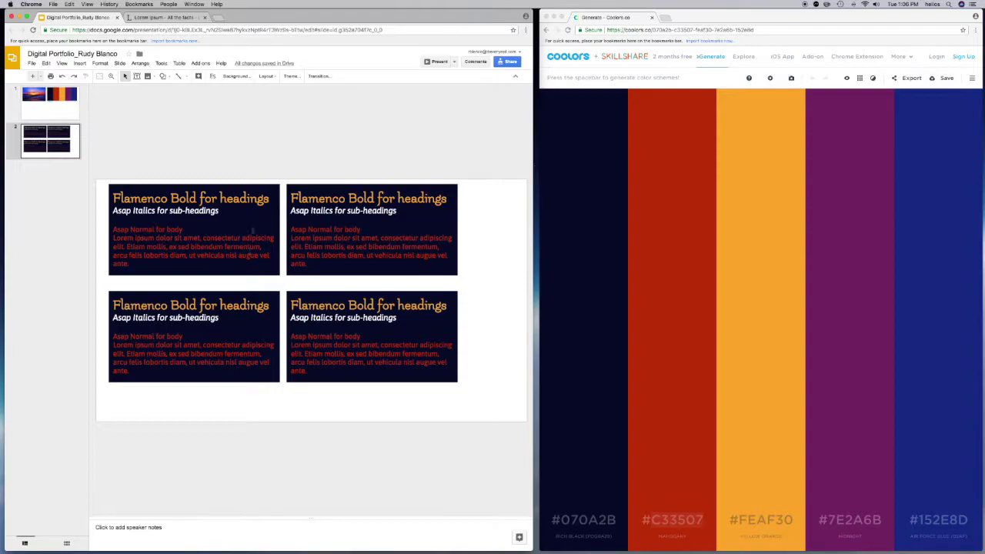
click(323, 194)
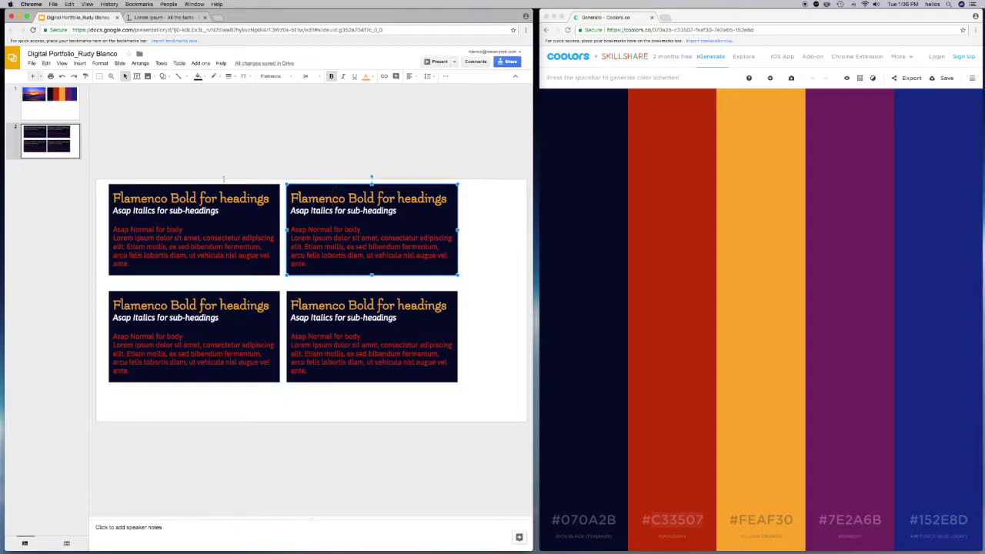
click(175, 326)
click(383, 318)
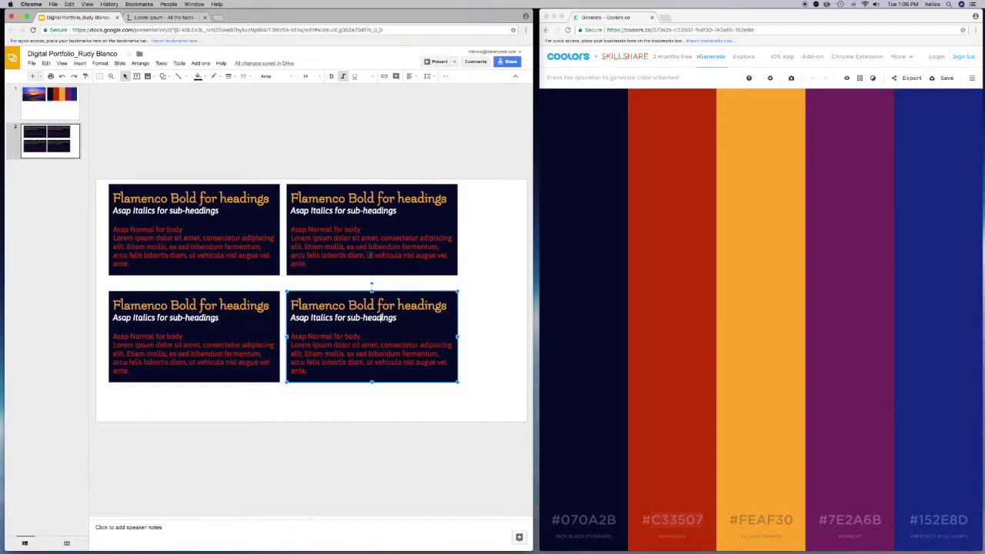
click(491, 209)
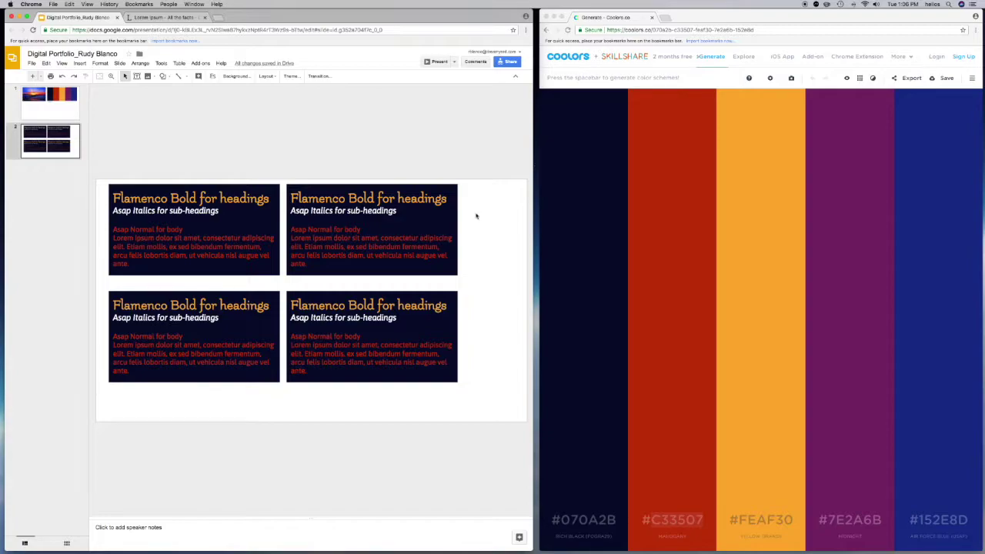
click(307, 223)
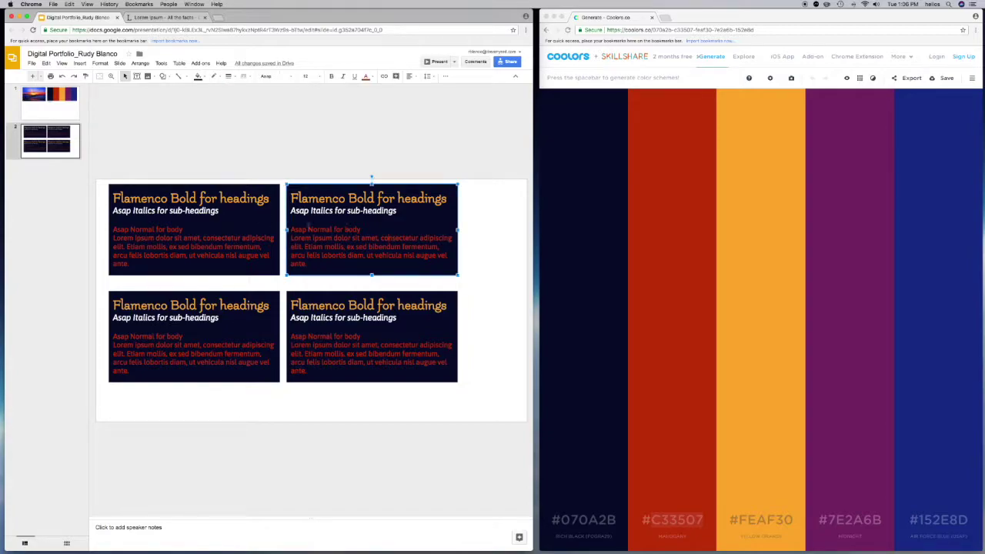
click(389, 226)
click(374, 223)
click(402, 227)
- Set the "Flamenco Bold for headings" line in the upper-right text box to the custom dark navy color
drag(448, 199, 290, 199)
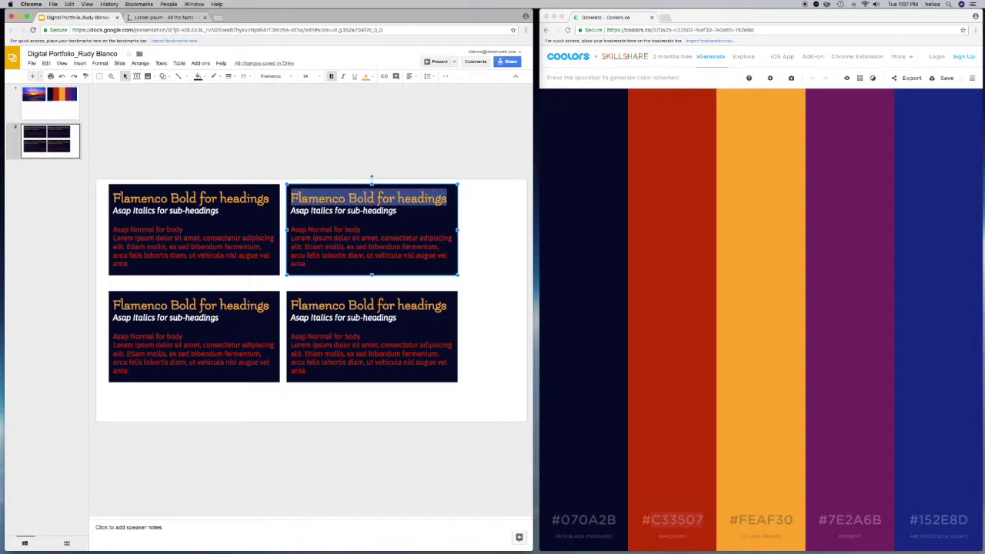
click(368, 77)
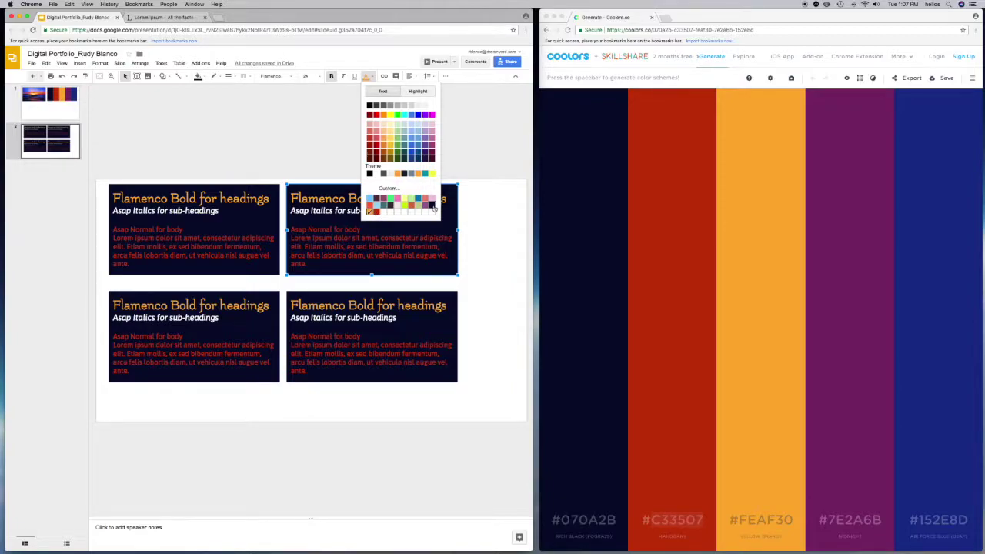
click(434, 208)
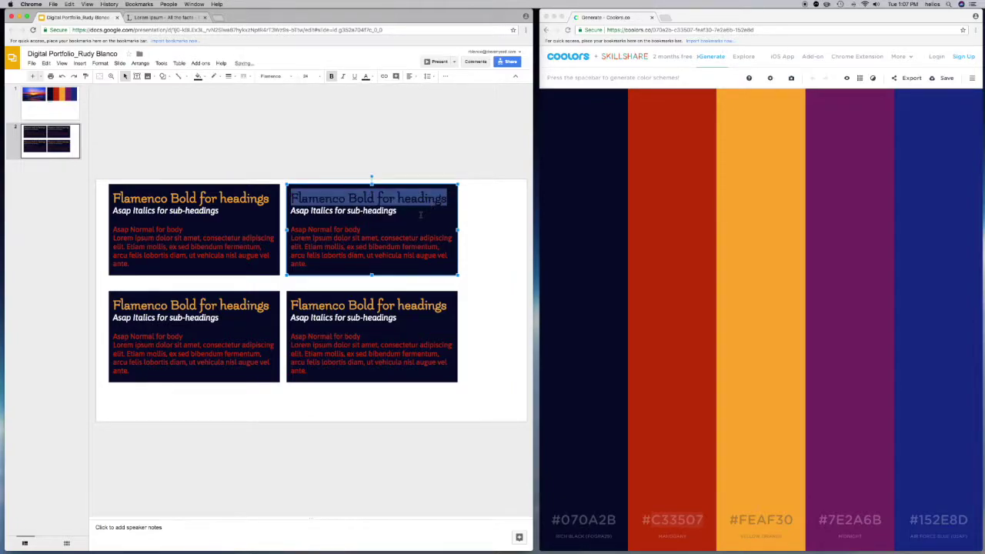
click(419, 208)
click(359, 198)
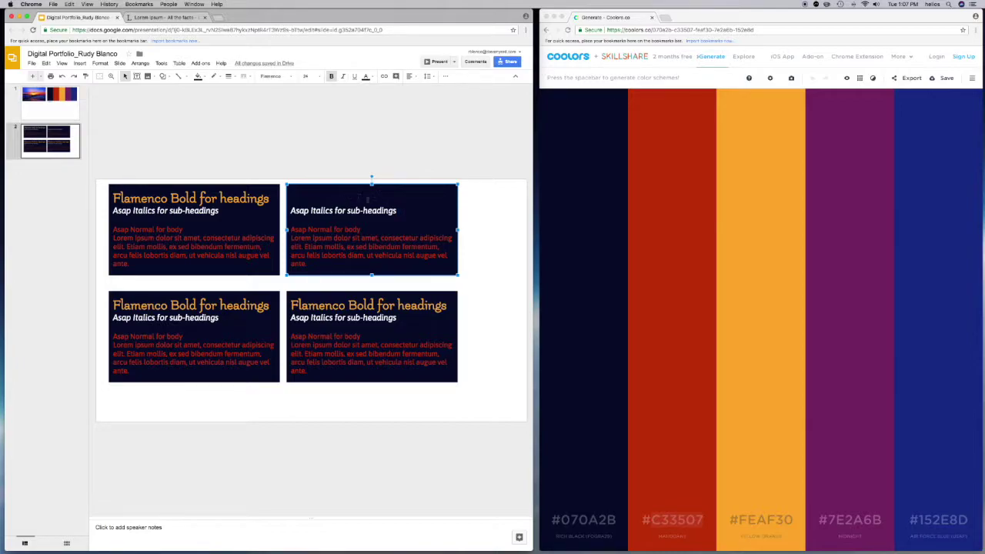
- Fill the upper-right text box with the custom yellow-orange color
click(420, 218)
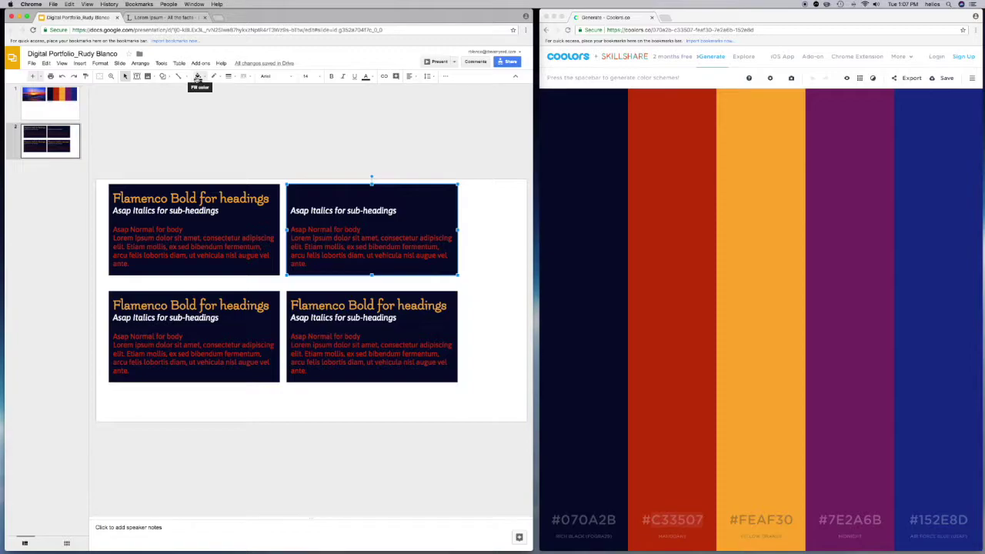
click(199, 78)
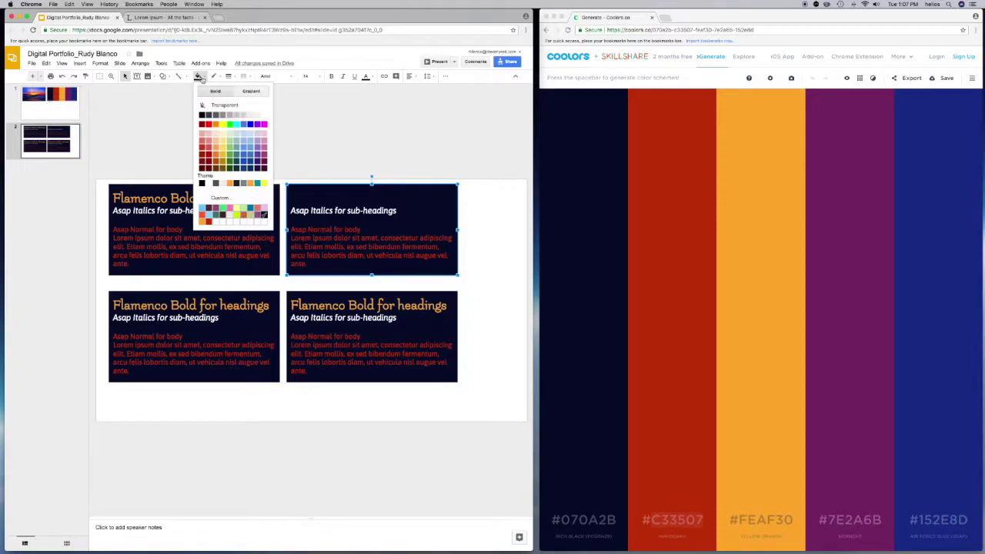
click(203, 221)
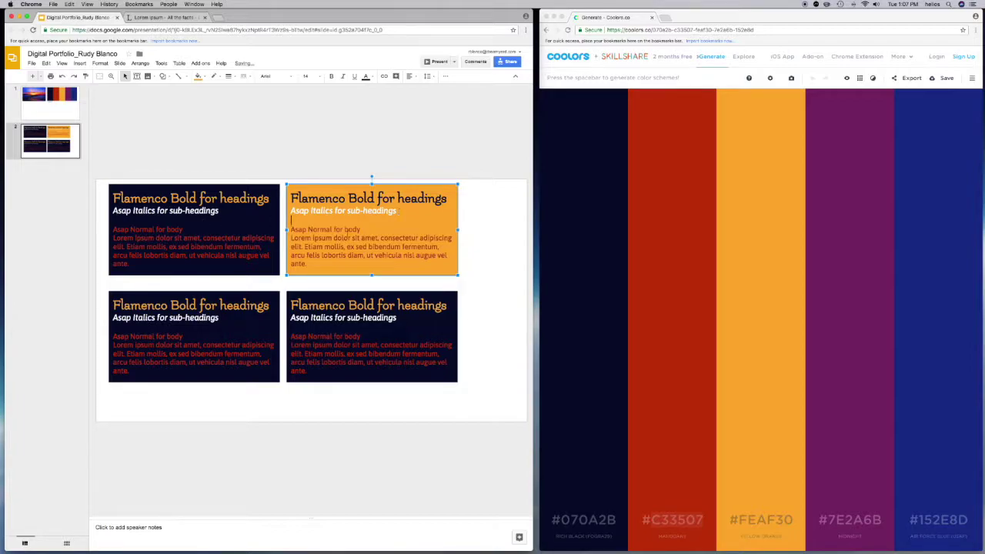
- Set the body text of the orange text box, from "Asap Normal for body" through the Lorem ipsum paragraph, to white
drag(307, 263, 286, 228)
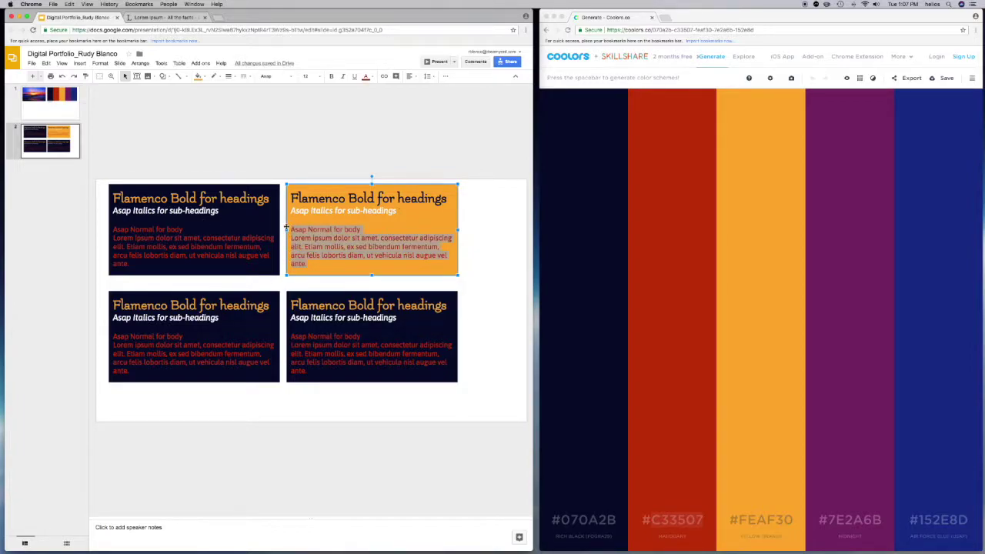
click(367, 76)
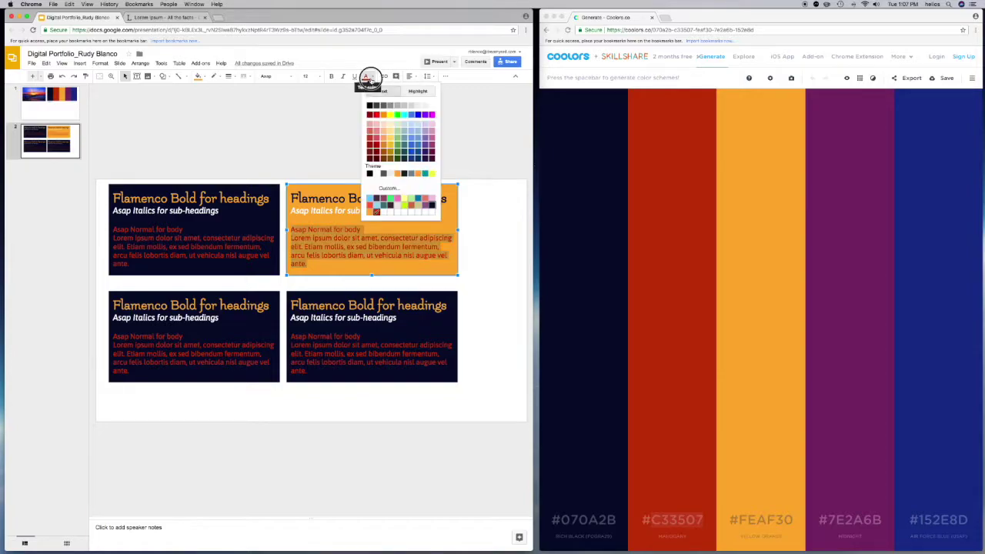
click(432, 107)
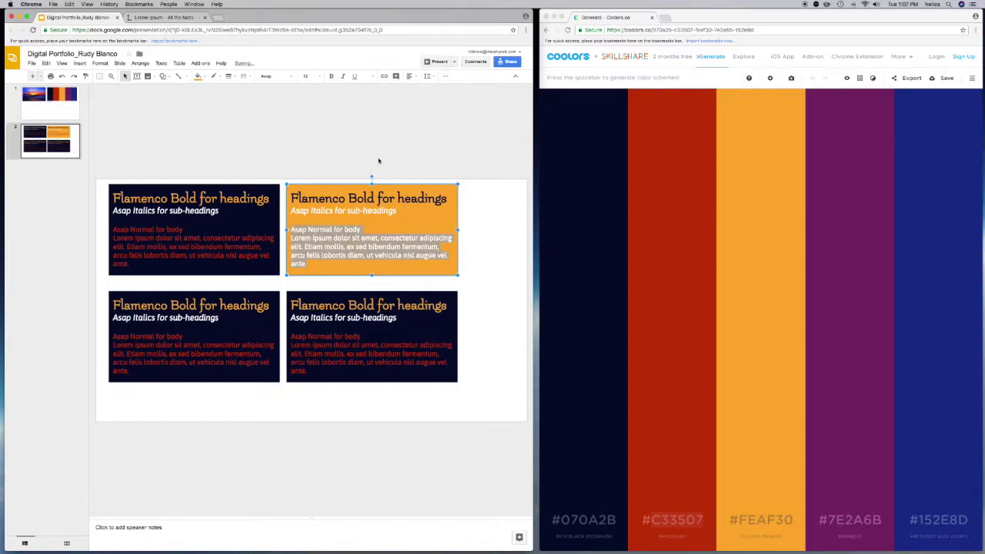
- Set the "Asap Italics for sub-headings" line in the orange text box to the custom red color
click(408, 211)
drag(411, 211, 286, 211)
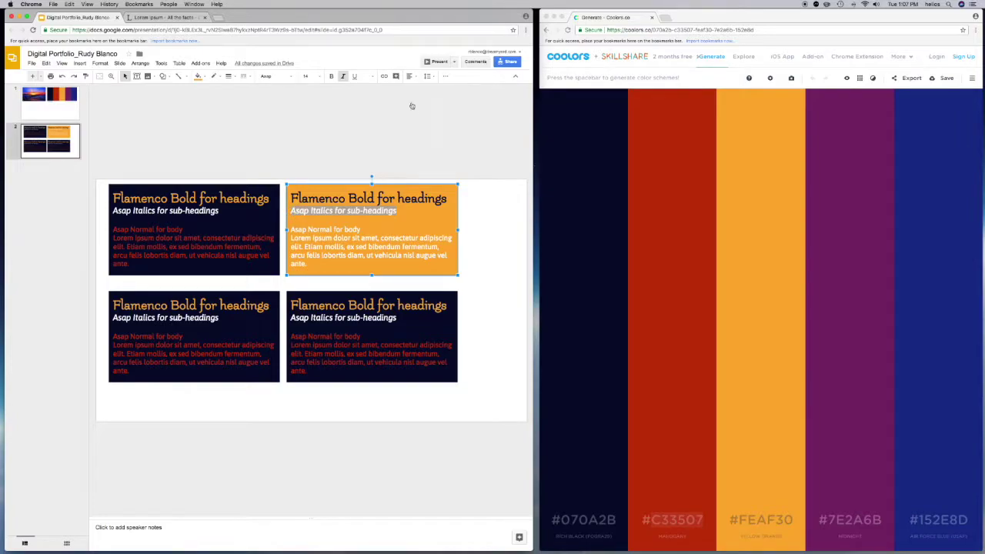
click(369, 76)
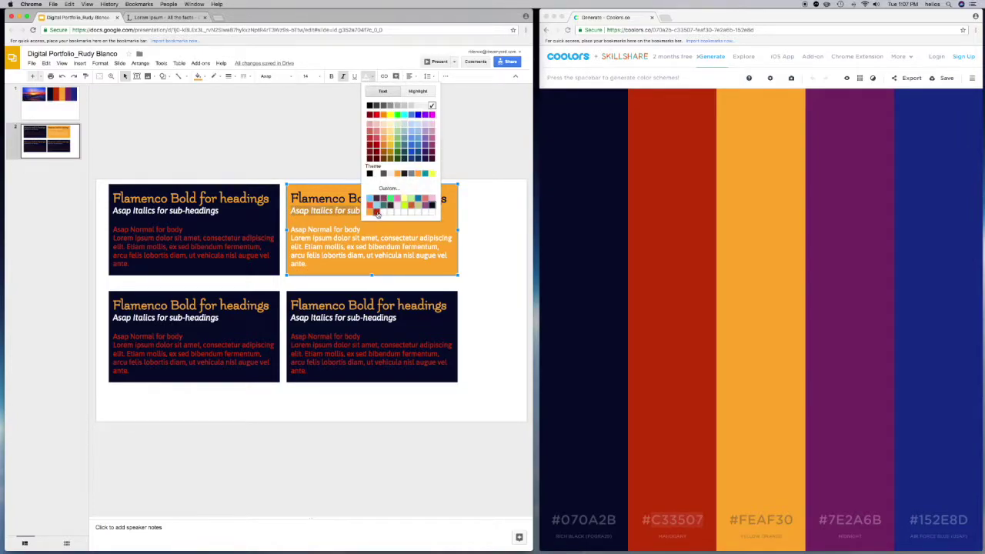
click(377, 213)
click(486, 221)
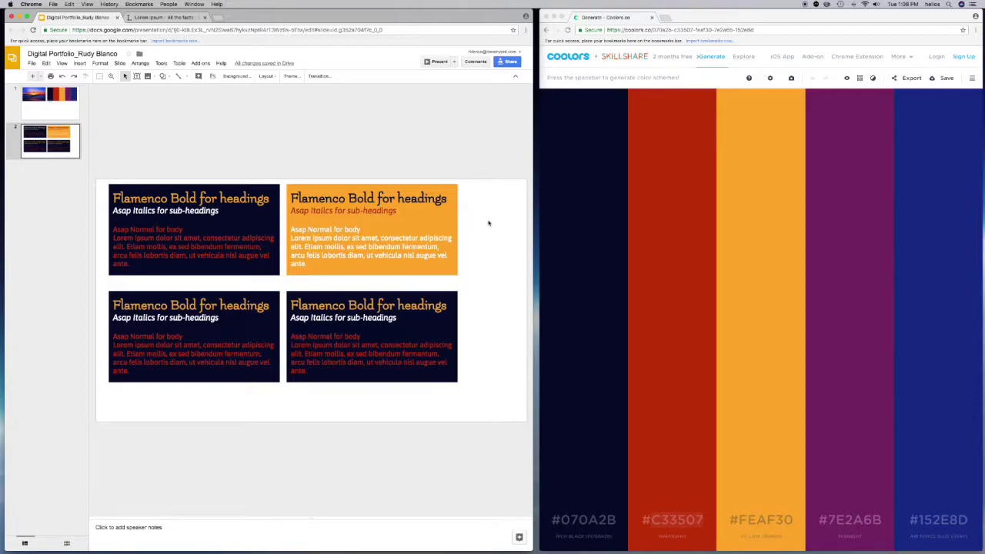
- Copy the hex code 7E2A6B of the purple color from the Coolors palette
click(193, 329)
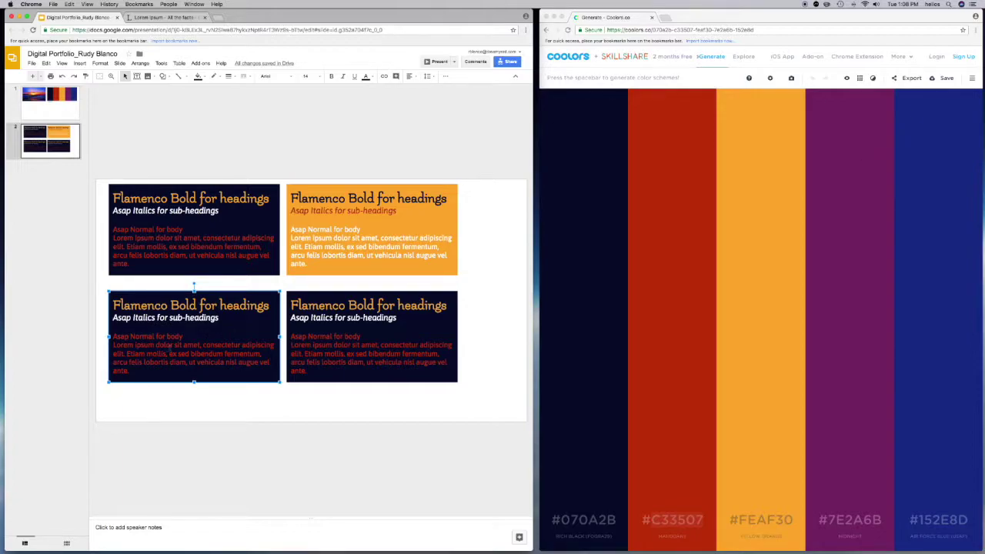
click(242, 319)
click(699, 80)
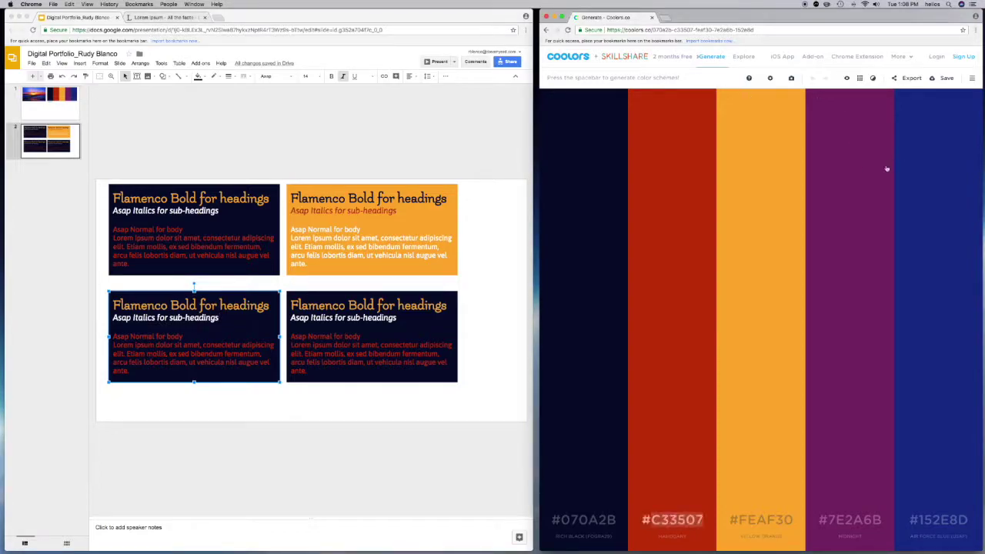
click(852, 522)
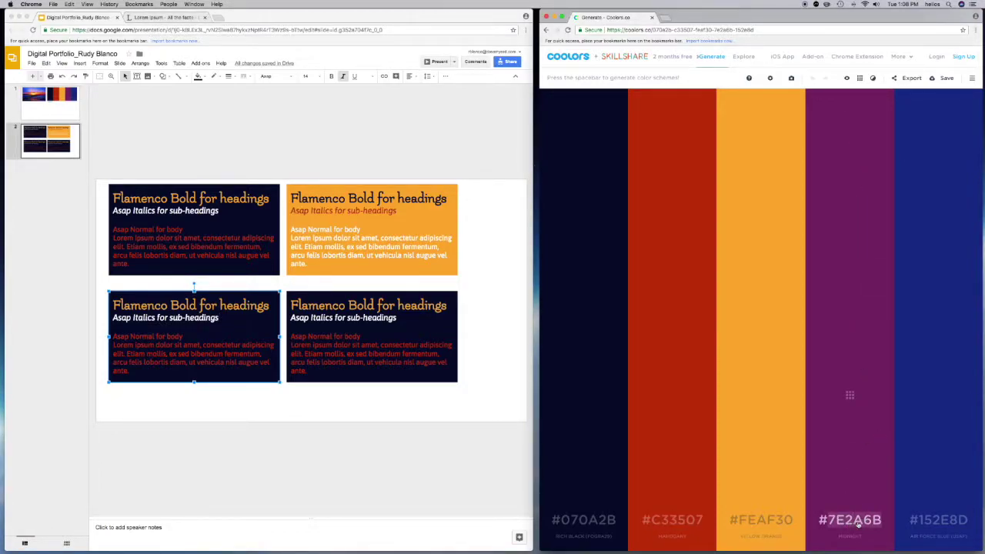
right_click(859, 522)
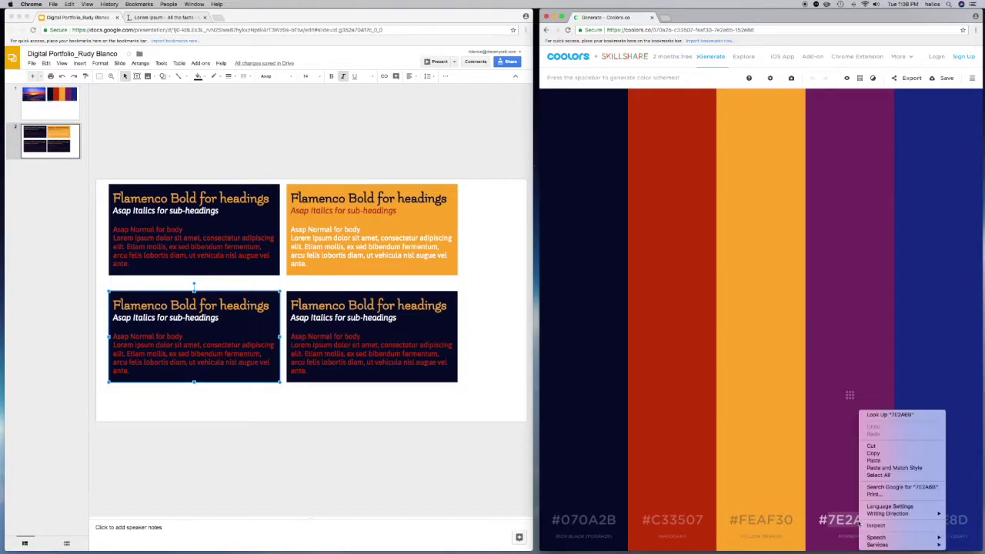
click(862, 458)
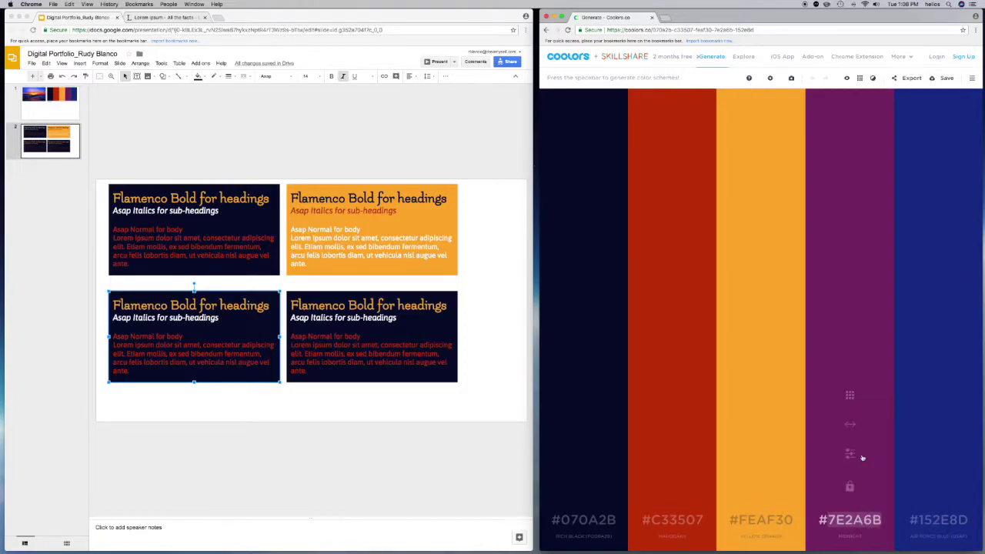
- Return to the presentation and fill the lower-left text box with the custom color #7E2A6B
click(170, 336)
click(202, 338)
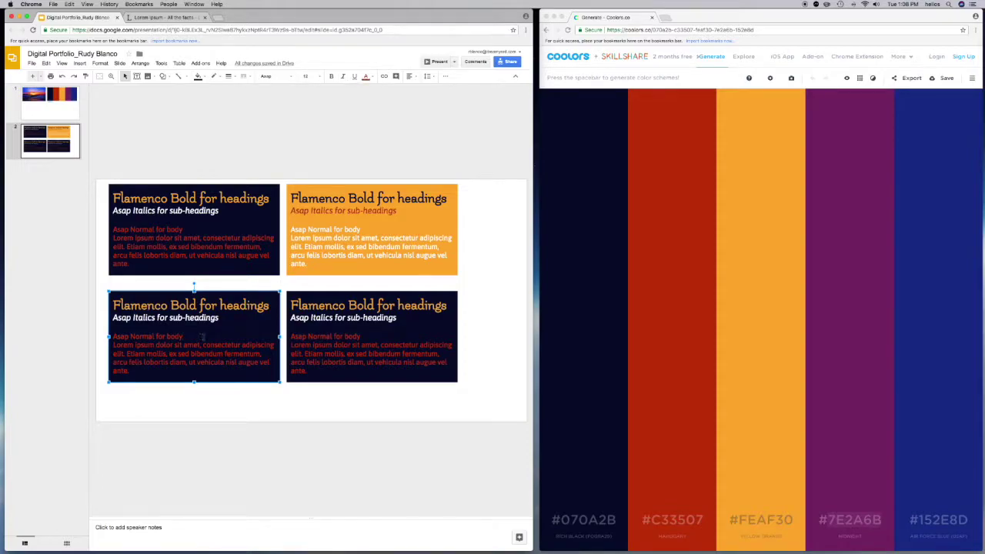
click(198, 76)
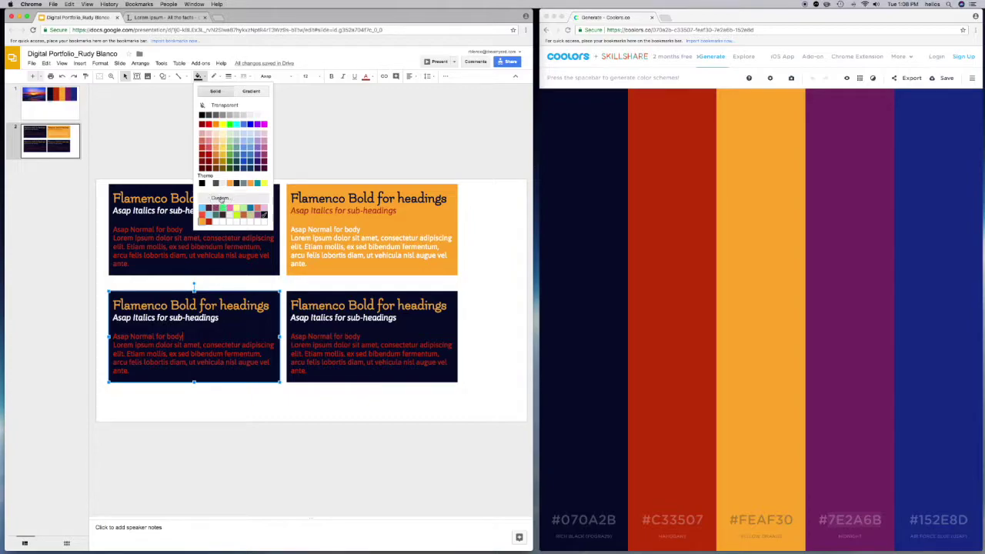
click(220, 198)
click(259, 263)
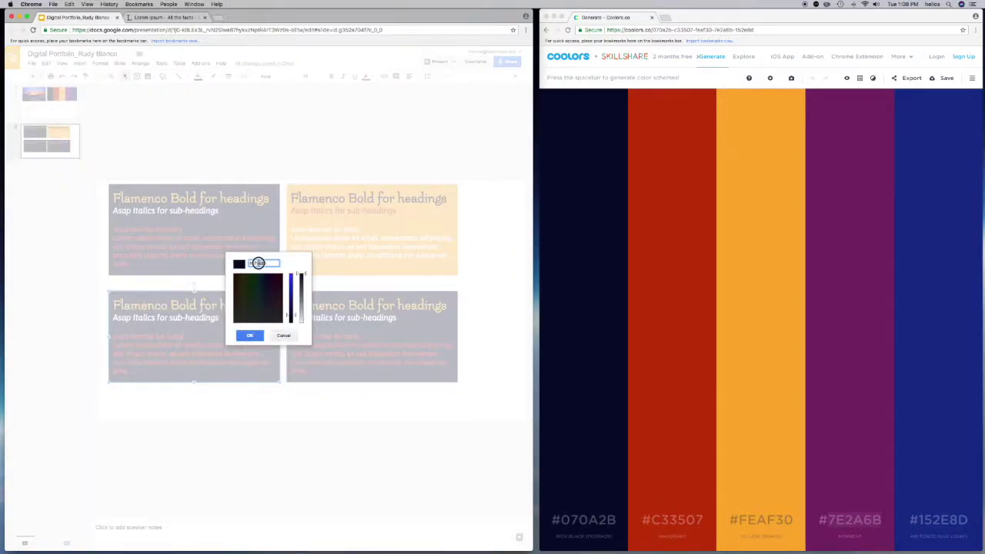
double_click(254, 263)
right_click(260, 263)
click(283, 316)
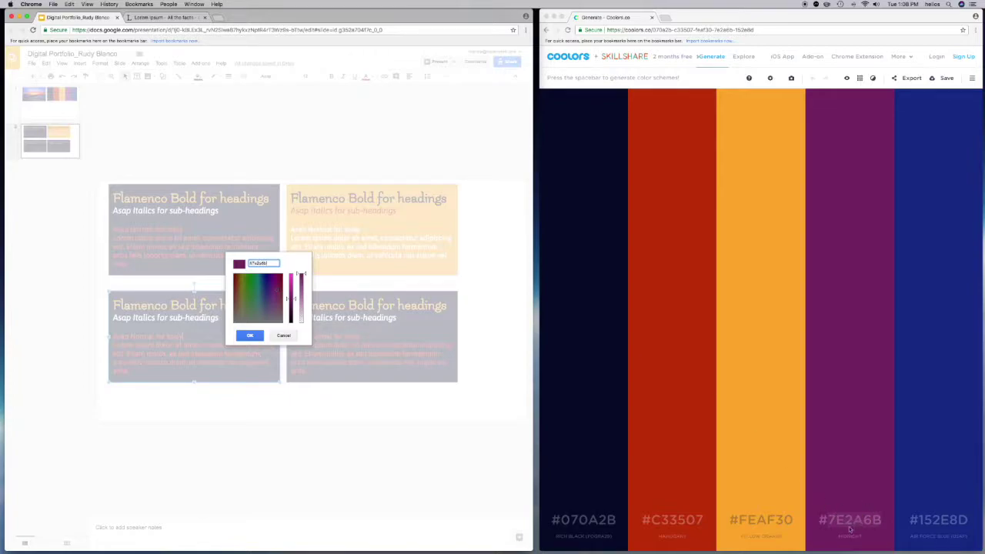
click(250, 335)
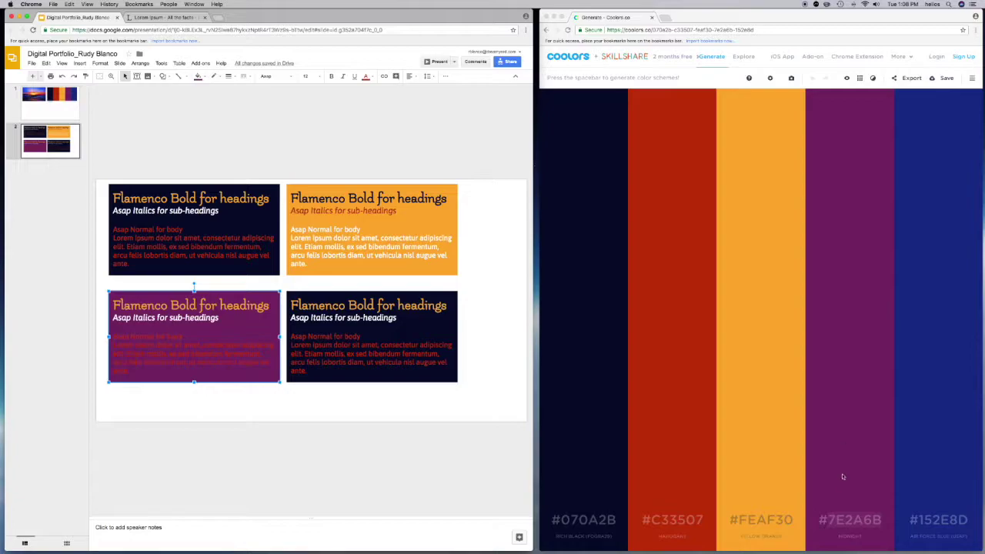
click(324, 245)
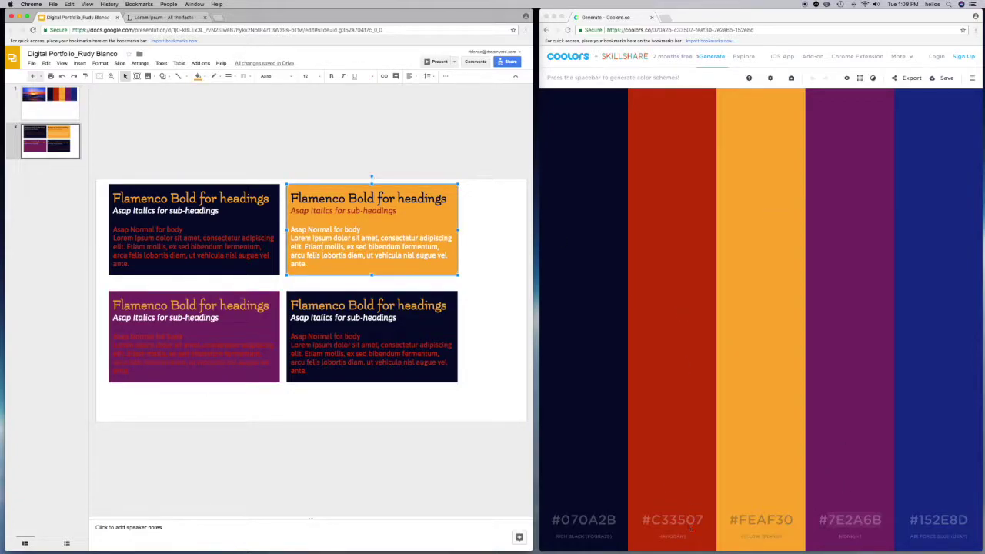
click(226, 304)
click(208, 353)
click(56, 104)
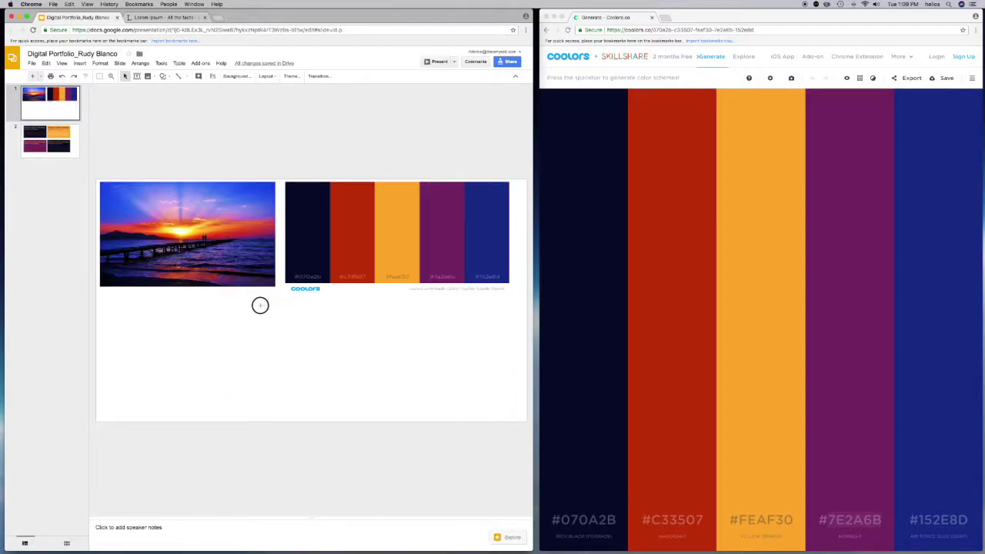
click(69, 146)
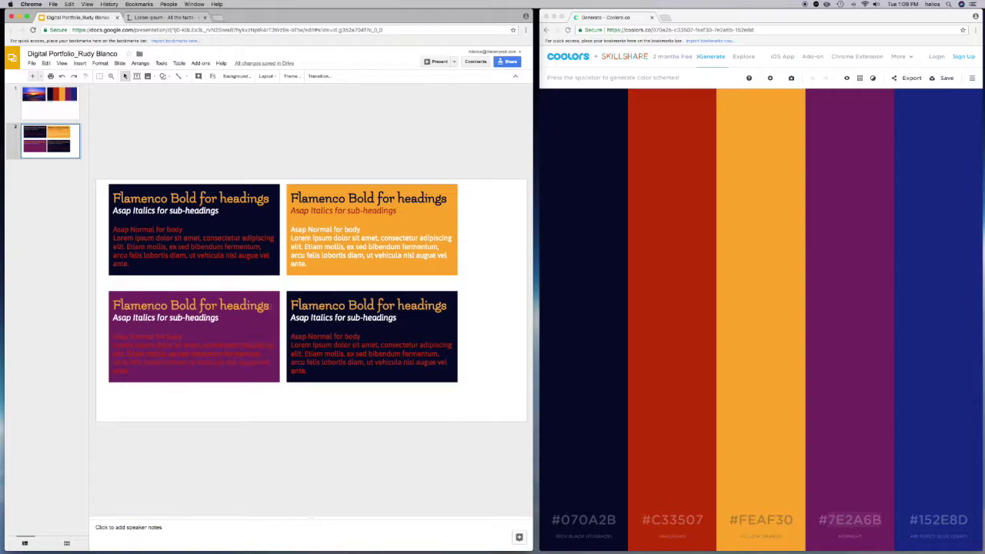
- Set the "Flamenco Bold for headings" line in the purple text box to the custom red color
drag(270, 305, 105, 305)
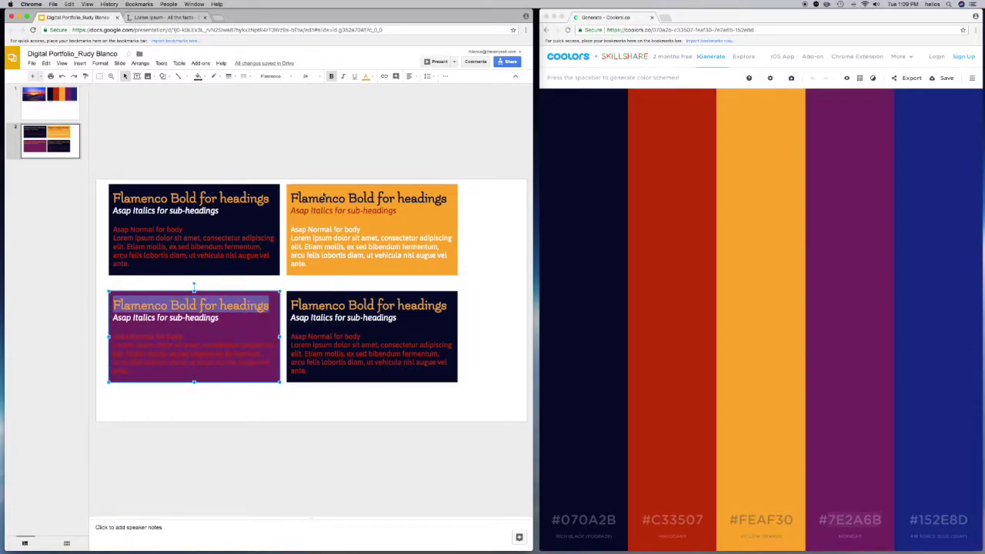
click(367, 76)
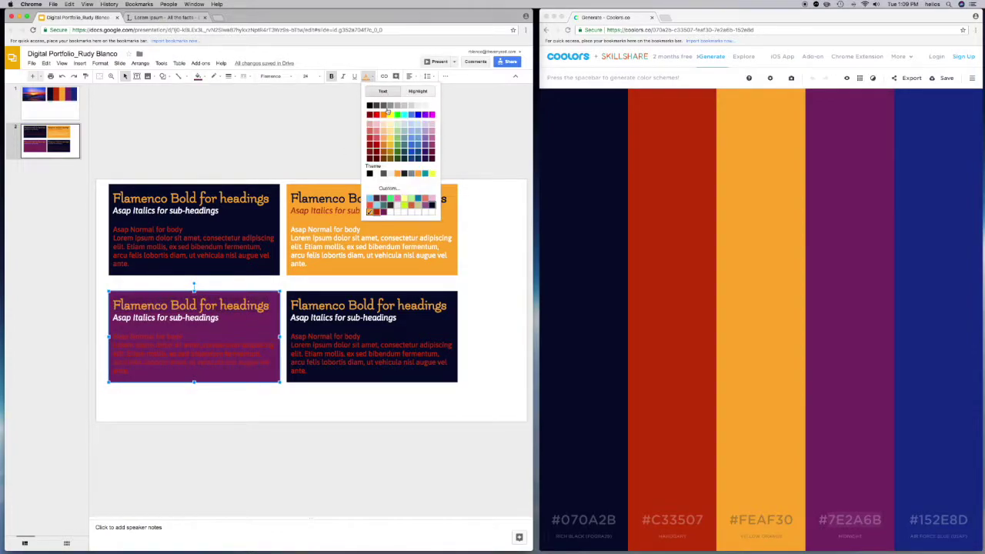
click(376, 214)
click(189, 318)
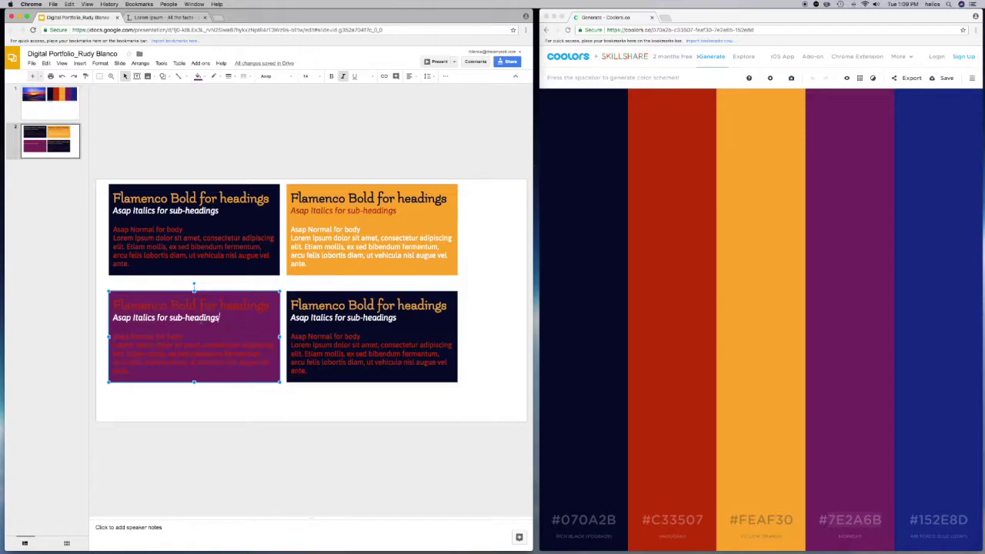
- Set the body text of the purple text box, from "Asap Normal for body" through the Lorem ipsum paragraph, to the custom orange
drag(130, 371, 111, 337)
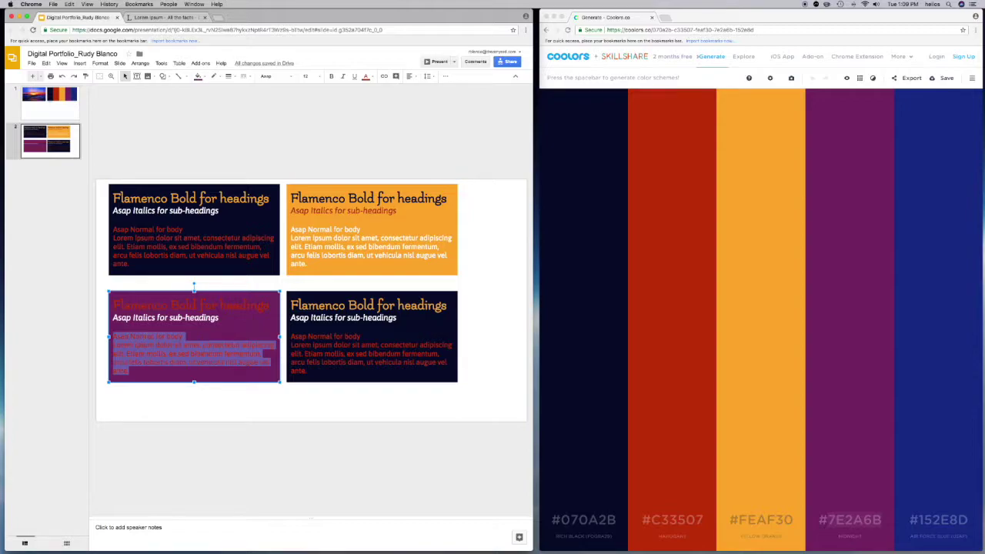
click(368, 78)
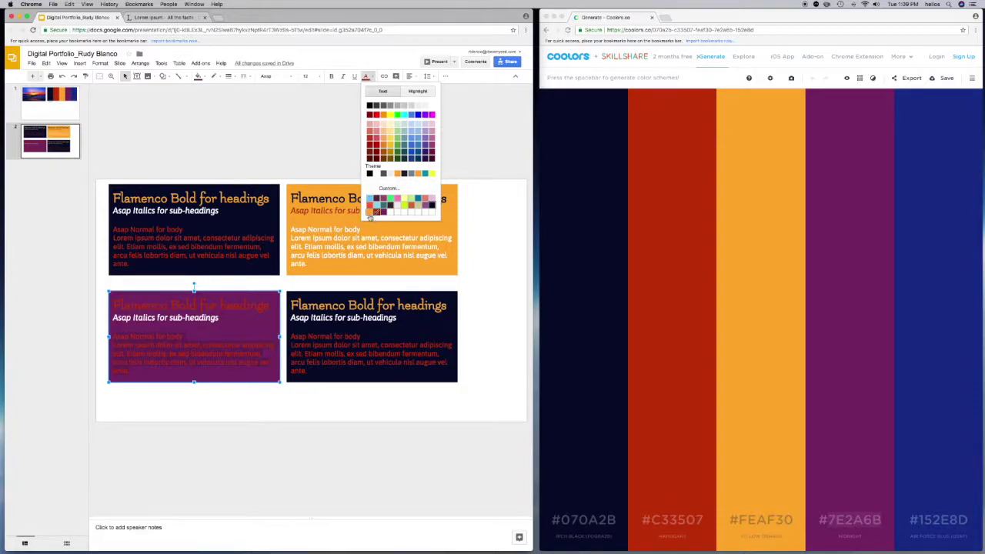
click(370, 215)
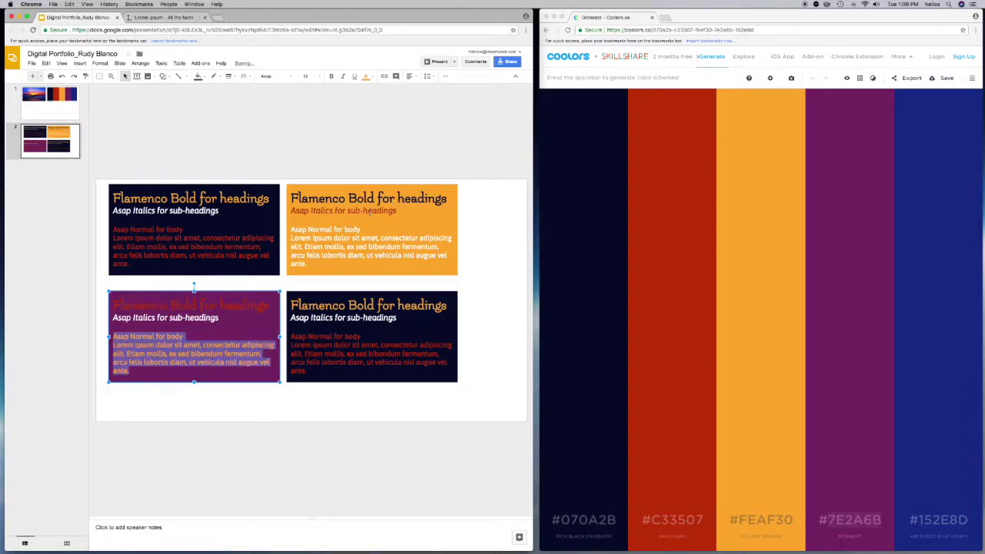
click(230, 416)
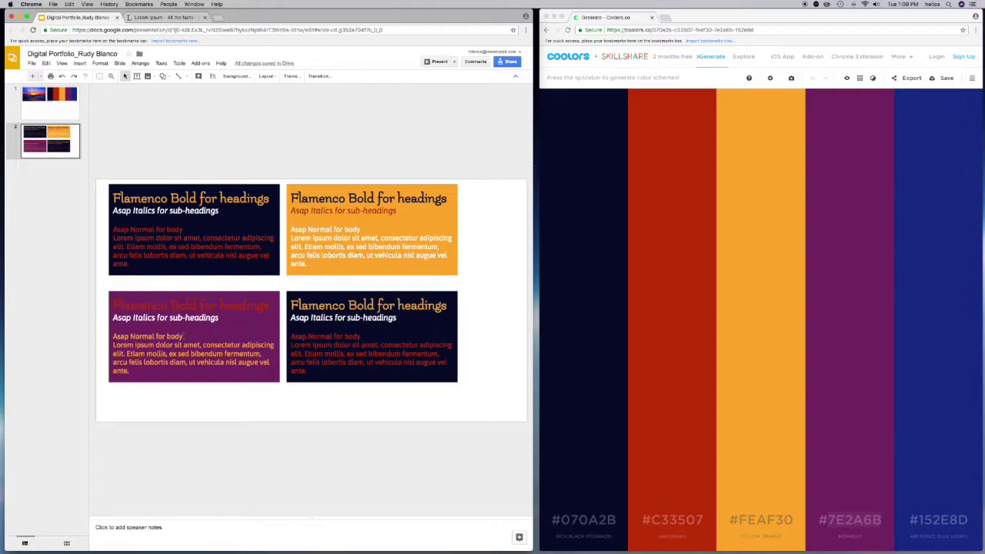
- Fill the lower-right text box with the custom red color
click(379, 336)
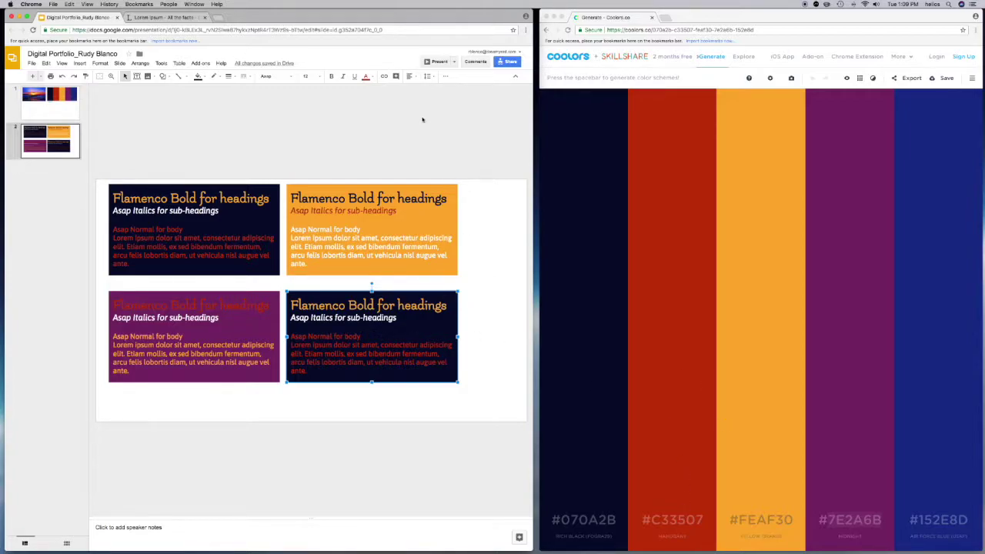
click(366, 79)
click(366, 80)
click(199, 77)
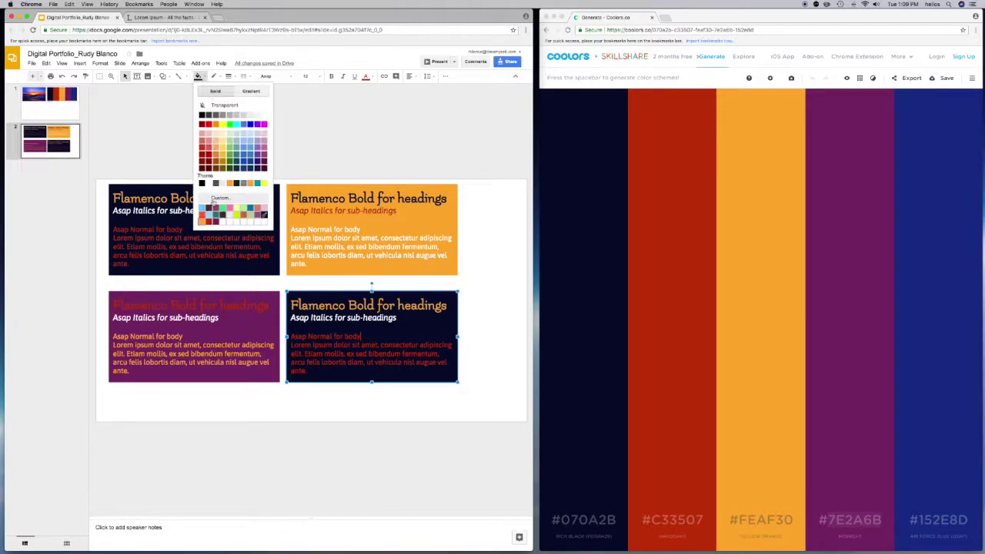
click(208, 223)
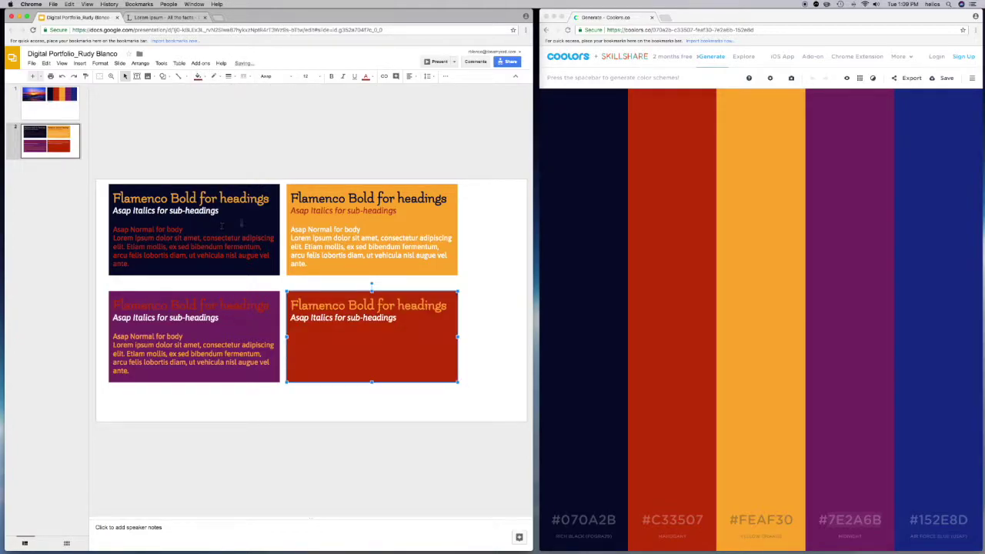
- Set the "Flamenco Bold for headings" line in the red text box to the custom dark navy color
drag(454, 305, 290, 304)
click(367, 76)
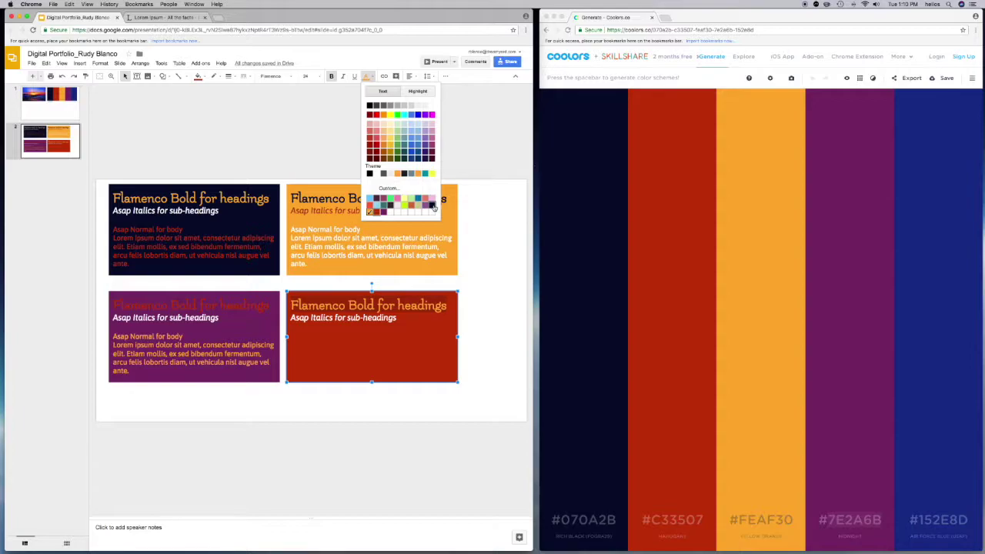
click(432, 205)
click(397, 317)
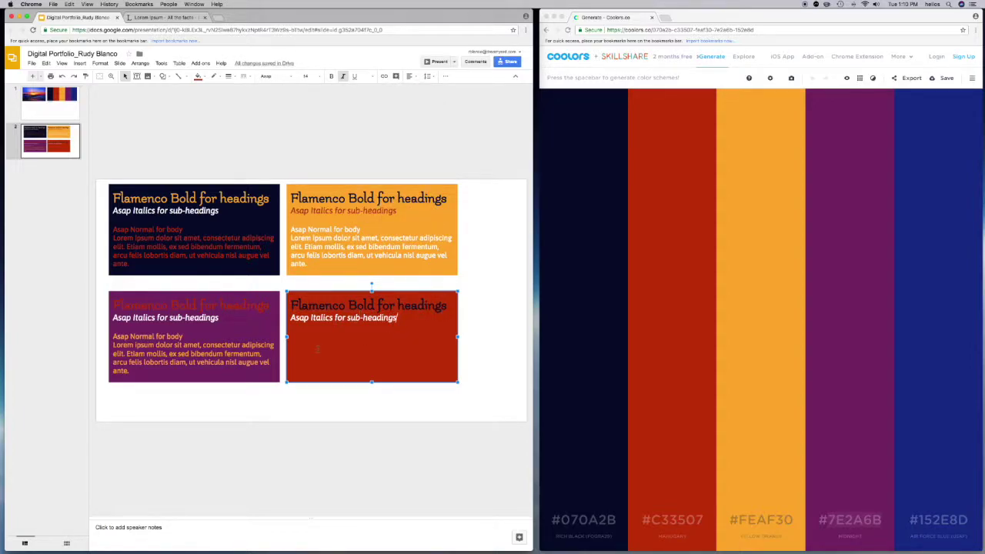
- Set the body text of the red text box, from "Asap Normal for body" through the Lorem ipsum paragraph, to the custom purple
drag(348, 371, 287, 335)
click(366, 77)
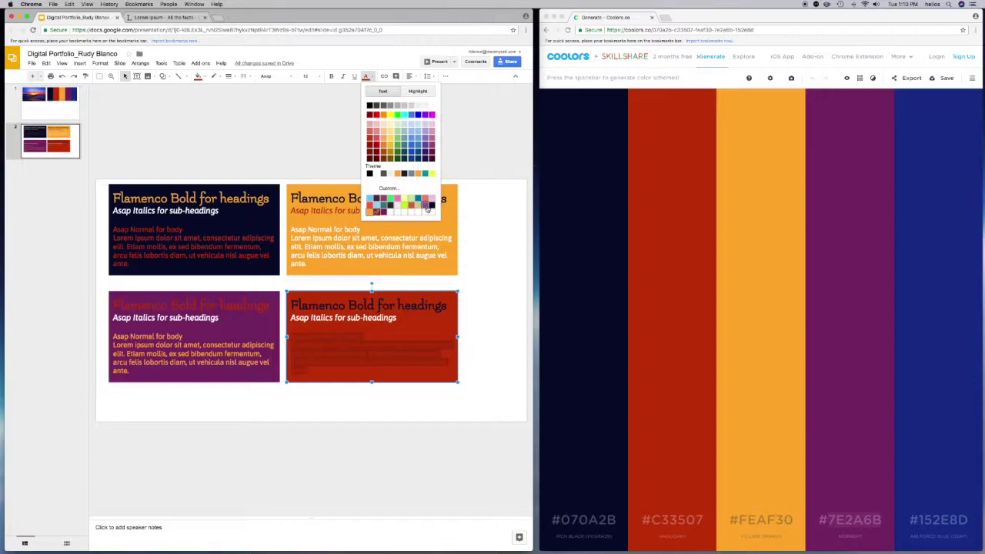
click(385, 213)
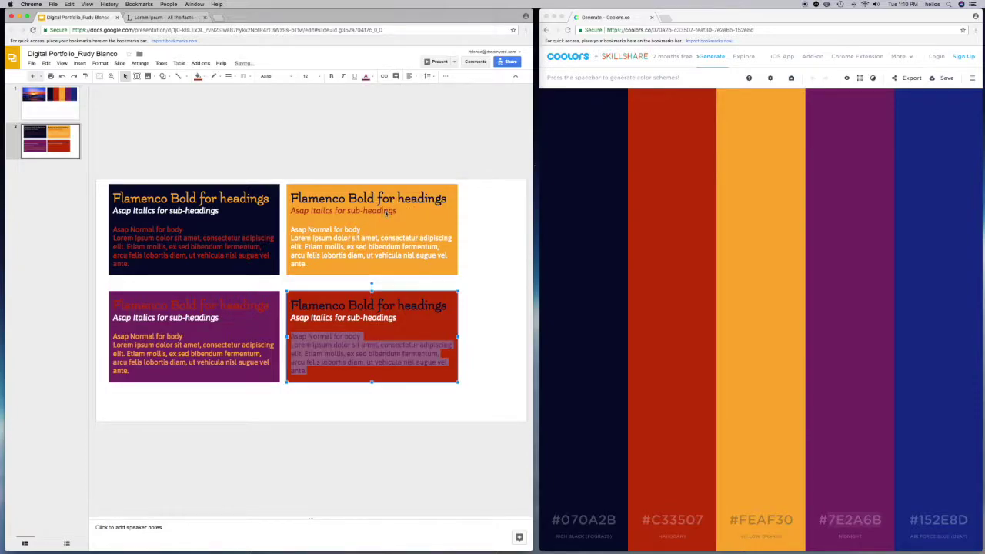
click(485, 311)
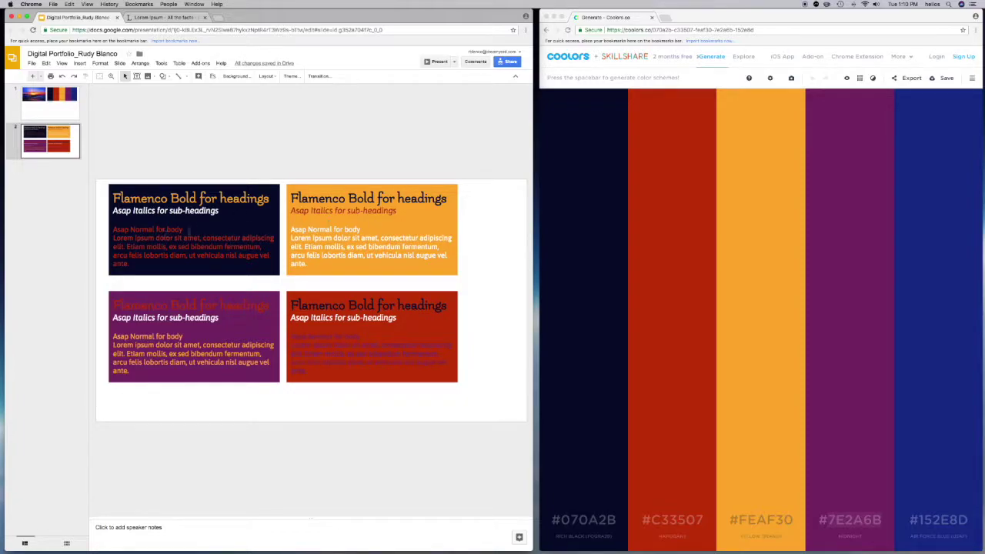
- Review the sunset photo and color palette on slide 1 and return to the font style slide
click(52, 89)
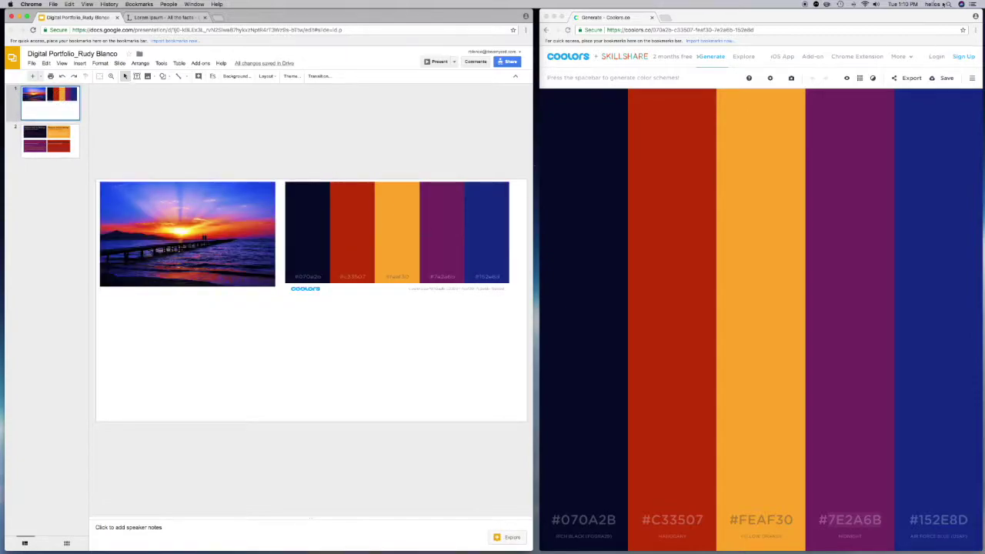
click(866, 22)
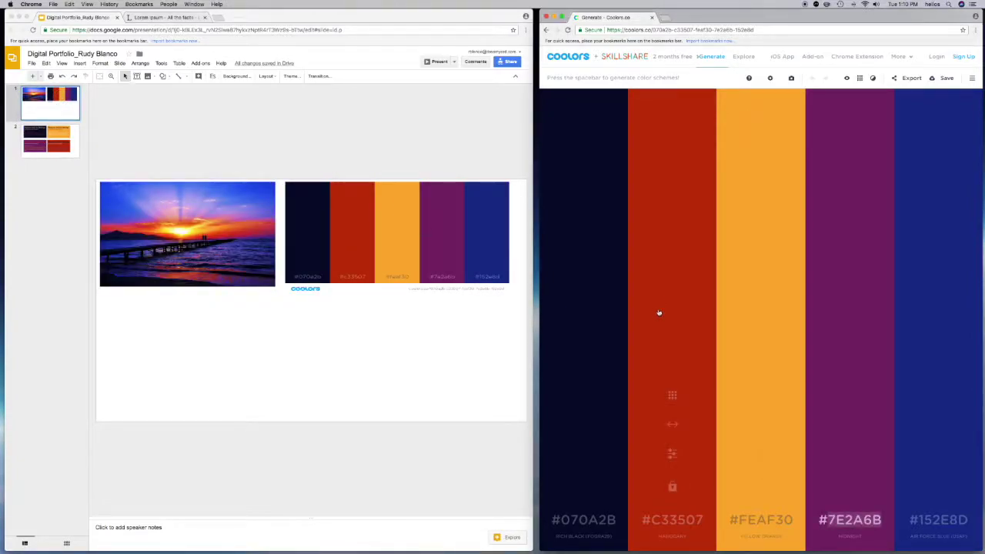
click(64, 103)
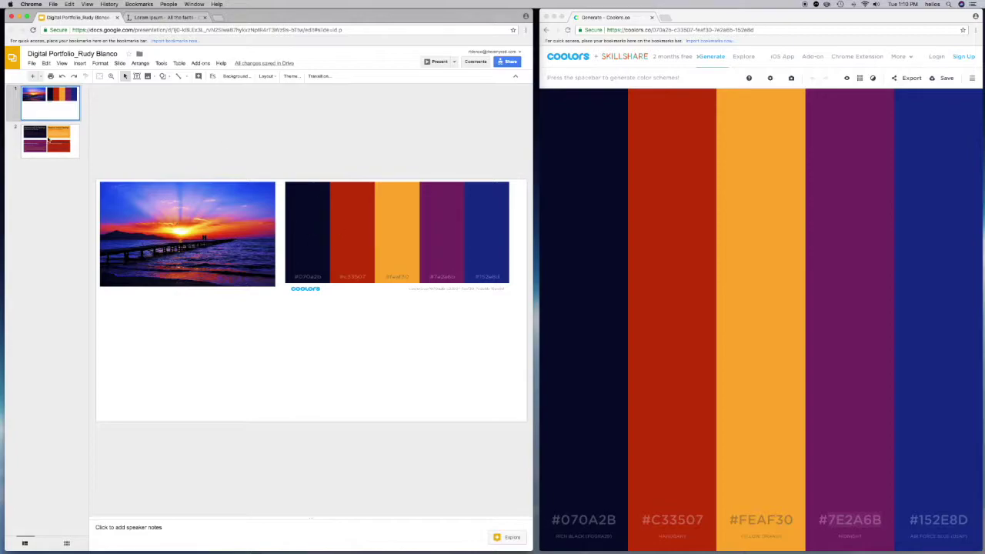
key(Down)
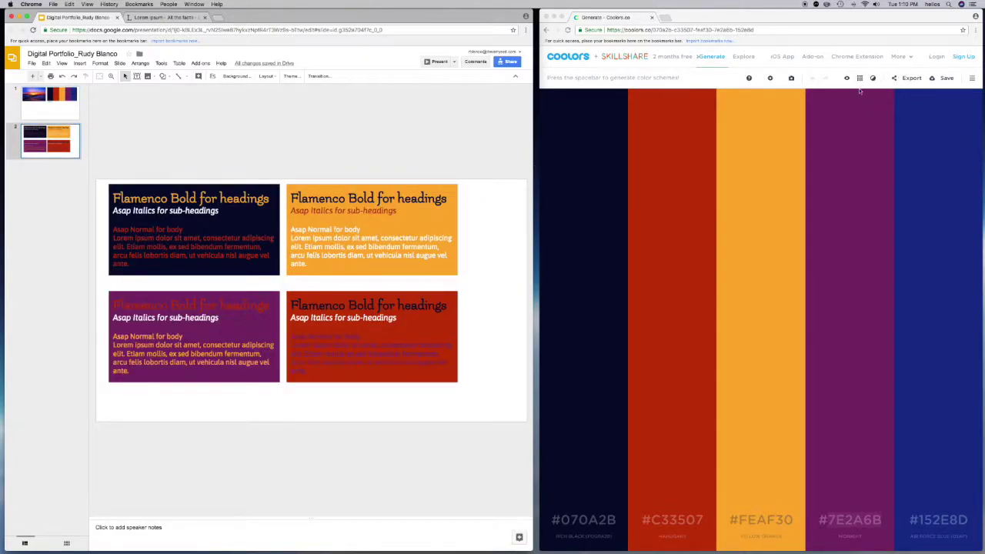
click(809, 19)
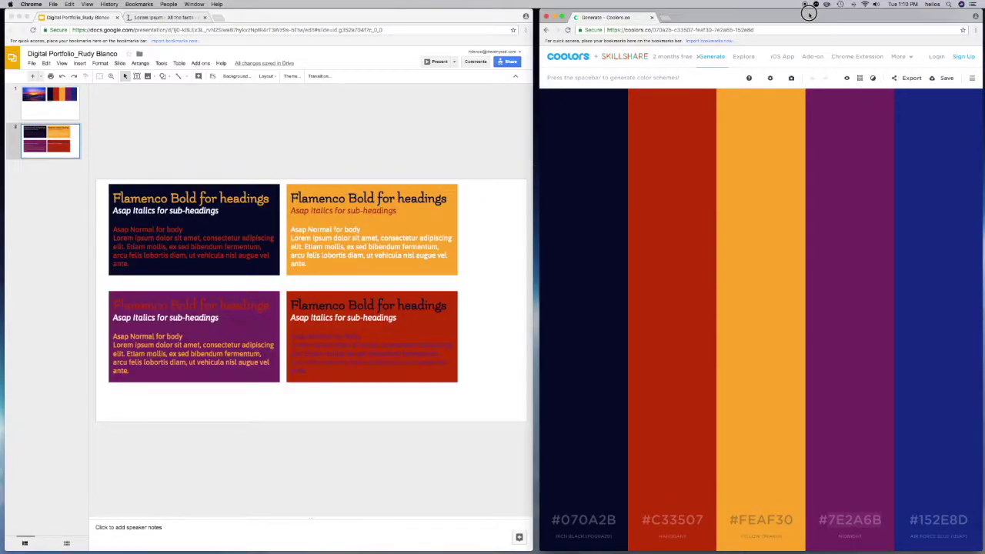
click(488, 267)
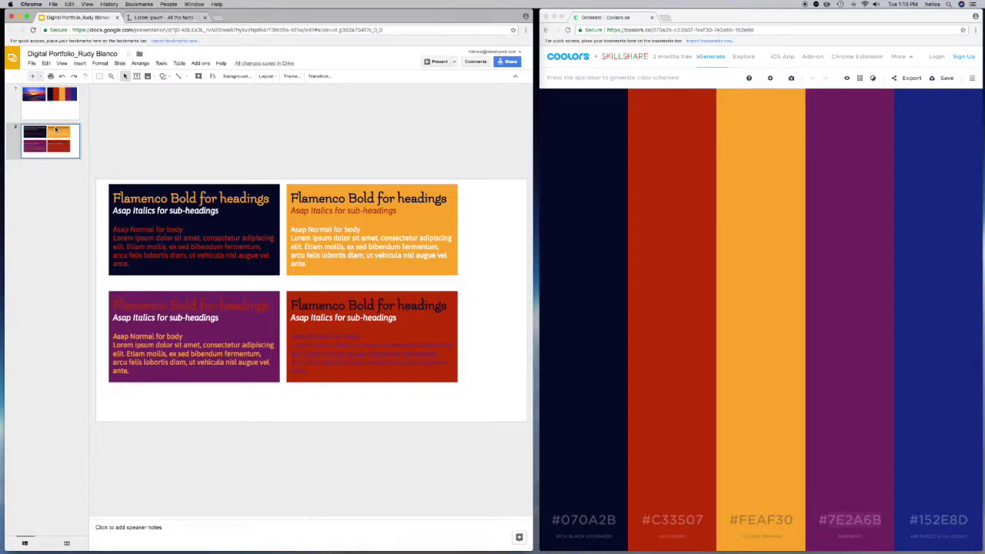
- Duplicate the font style slide directly below the original as slide 3
click(69, 109)
click(66, 147)
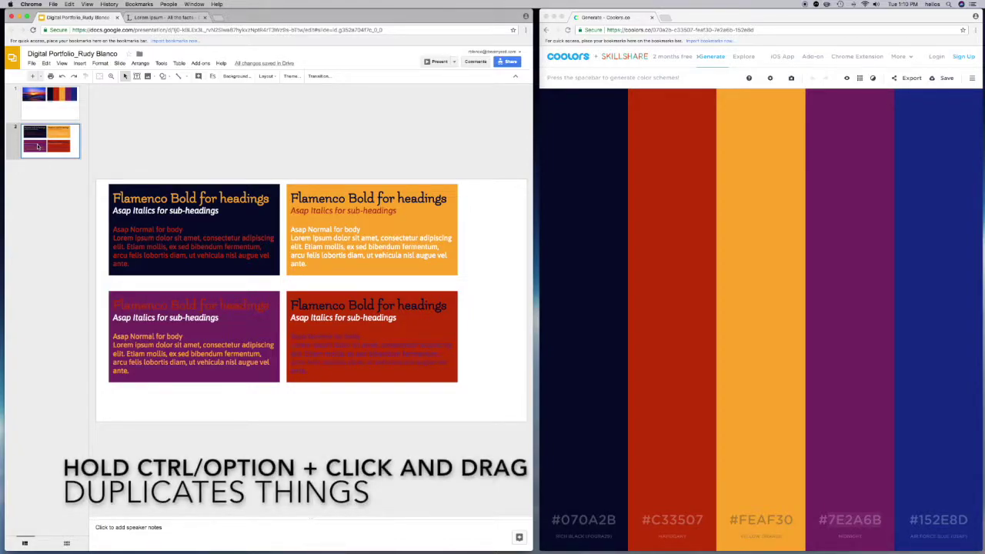
drag(38, 146, 38, 159)
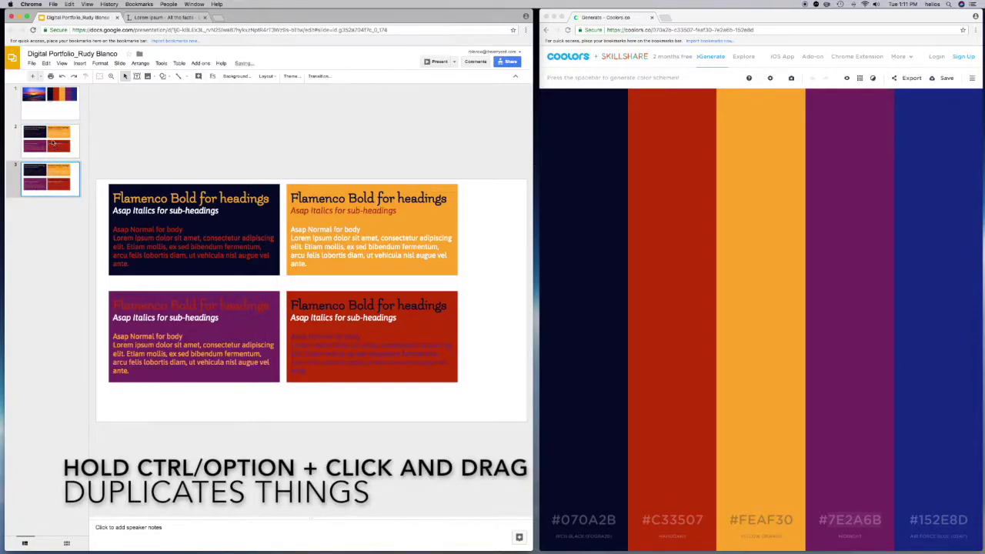
- Check the four text boxes on slide 3, preview the slide in presentation mode and exit the preview
click(197, 230)
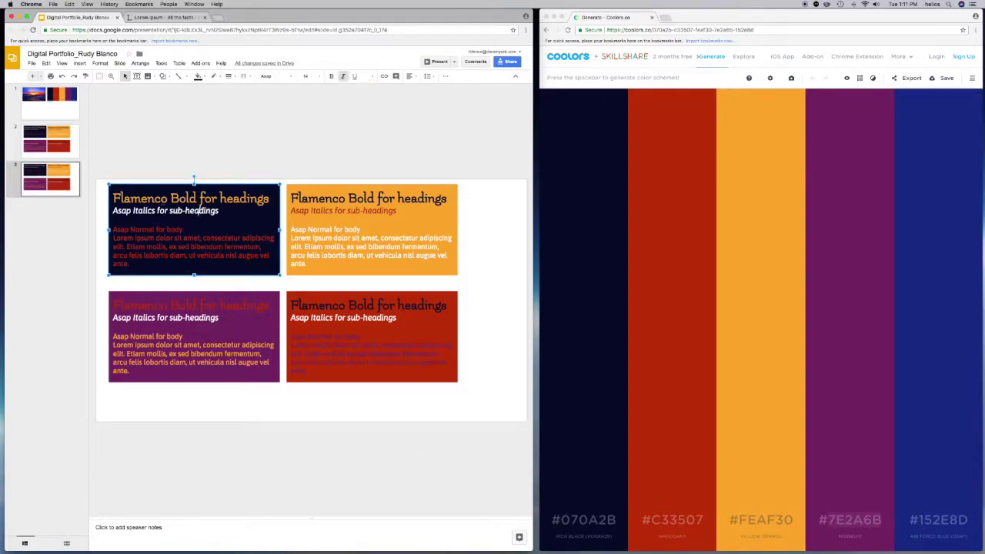
click(352, 219)
click(204, 316)
click(357, 306)
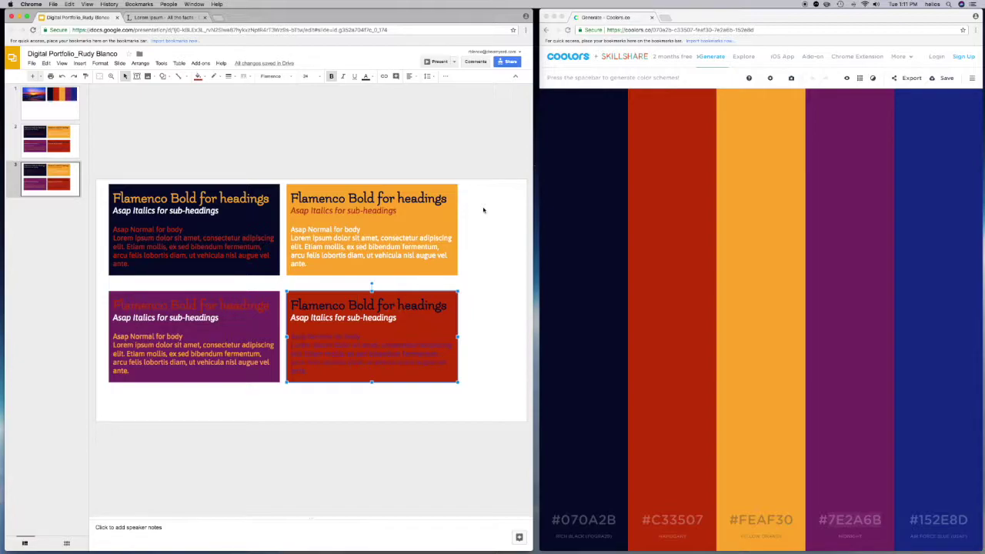
click(433, 63)
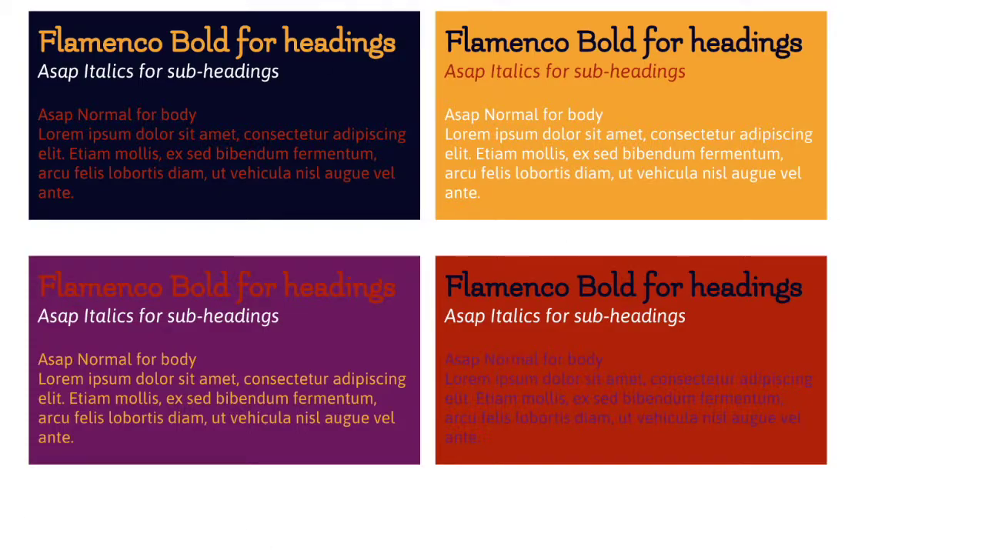
click(231, 522)
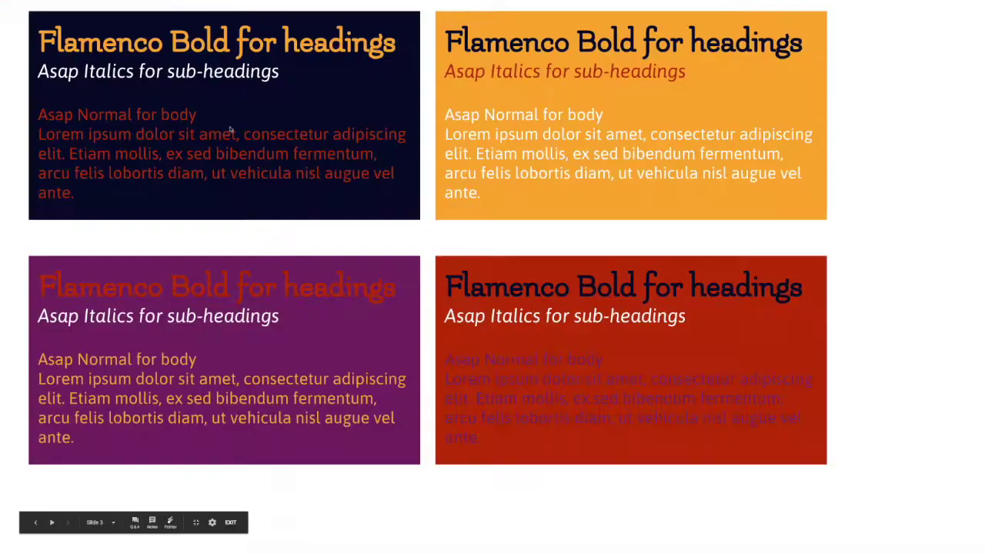